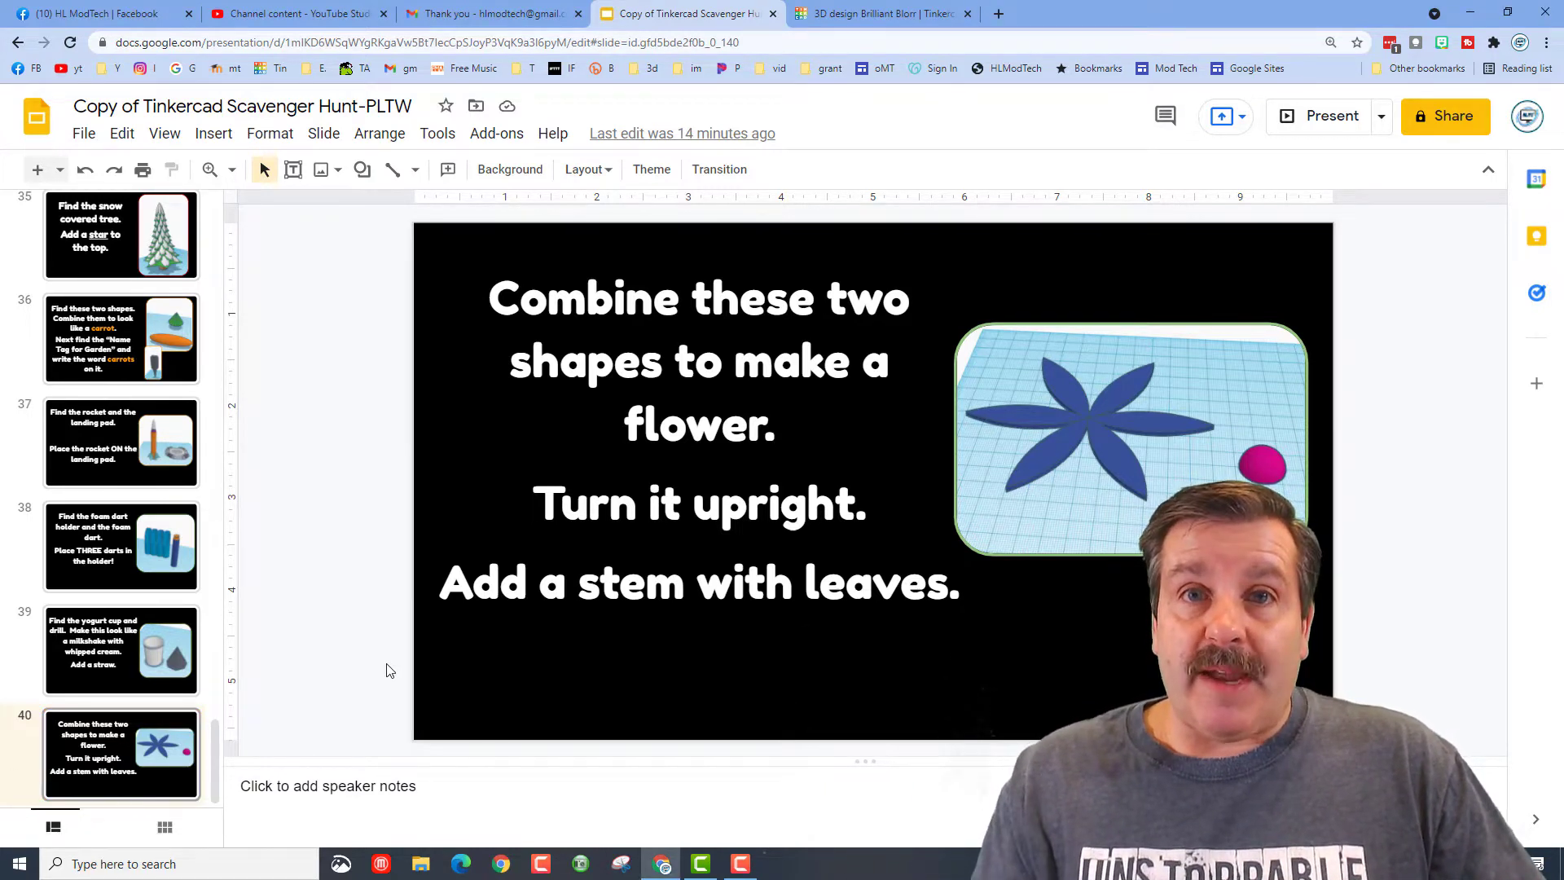
Read the scavenger hunt instructions on slide 2, then open a new browser tab
{"action": "key", "text": "Home"}
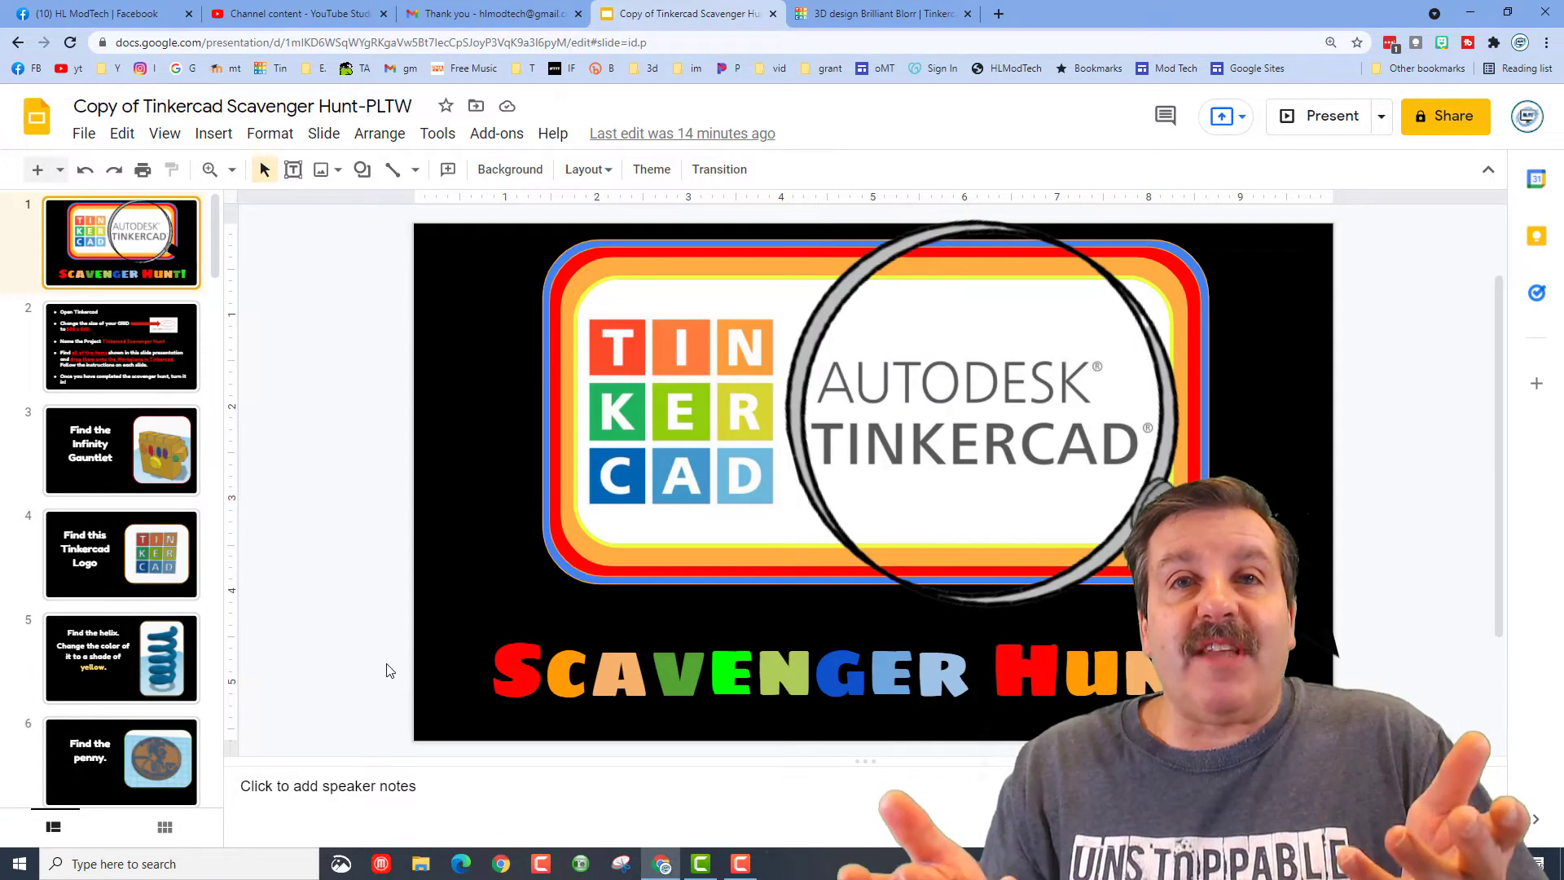
{"action": "left_click", "coordinate": [114, 381]}
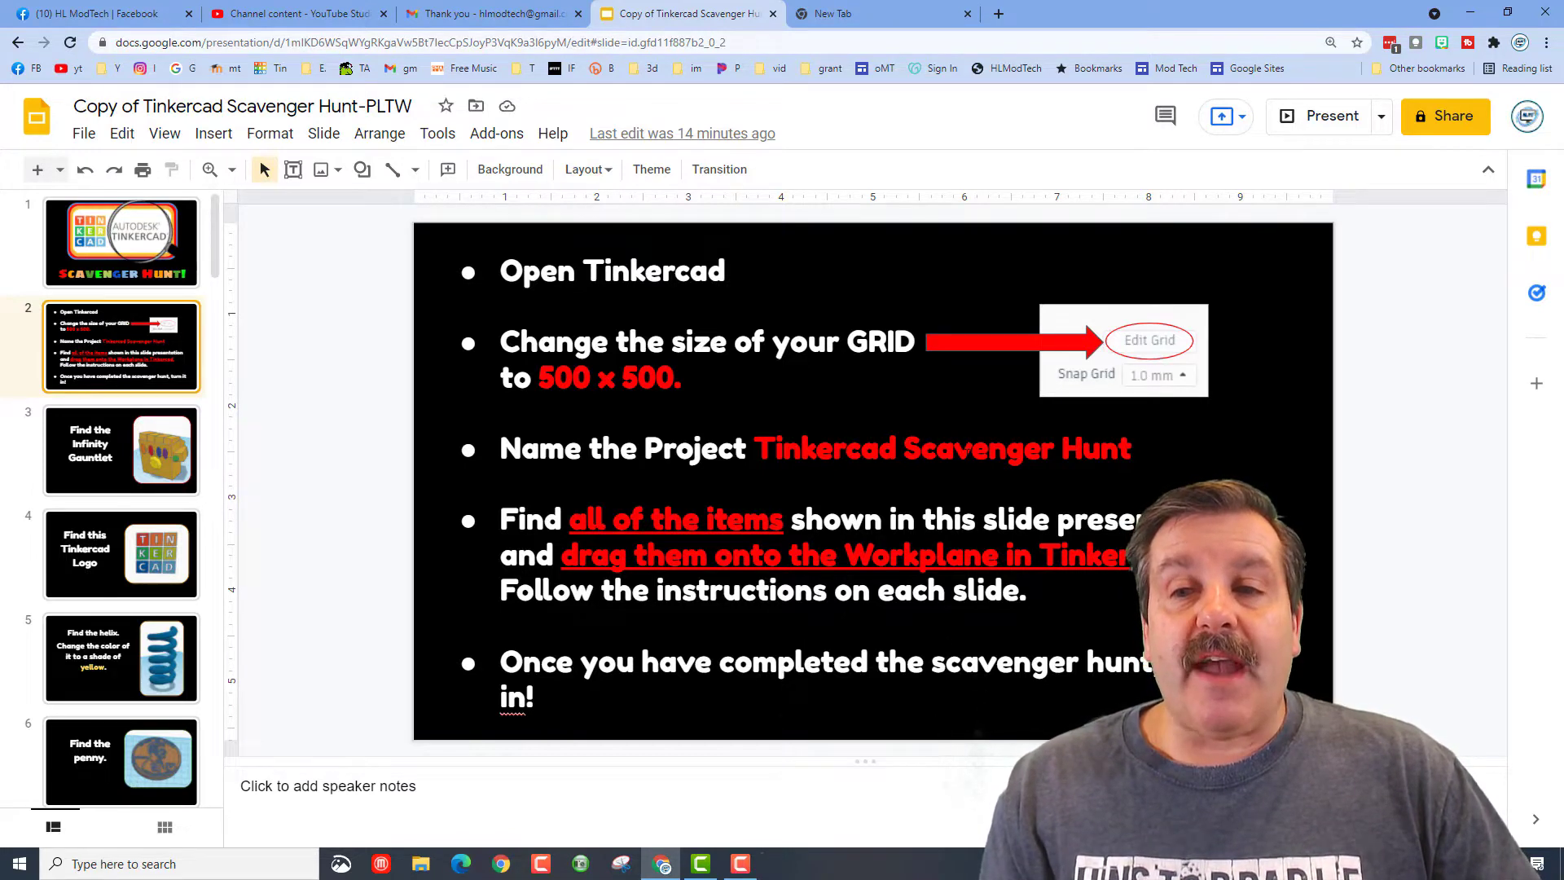
{"action": "left_click", "coordinate": [869, 14]}
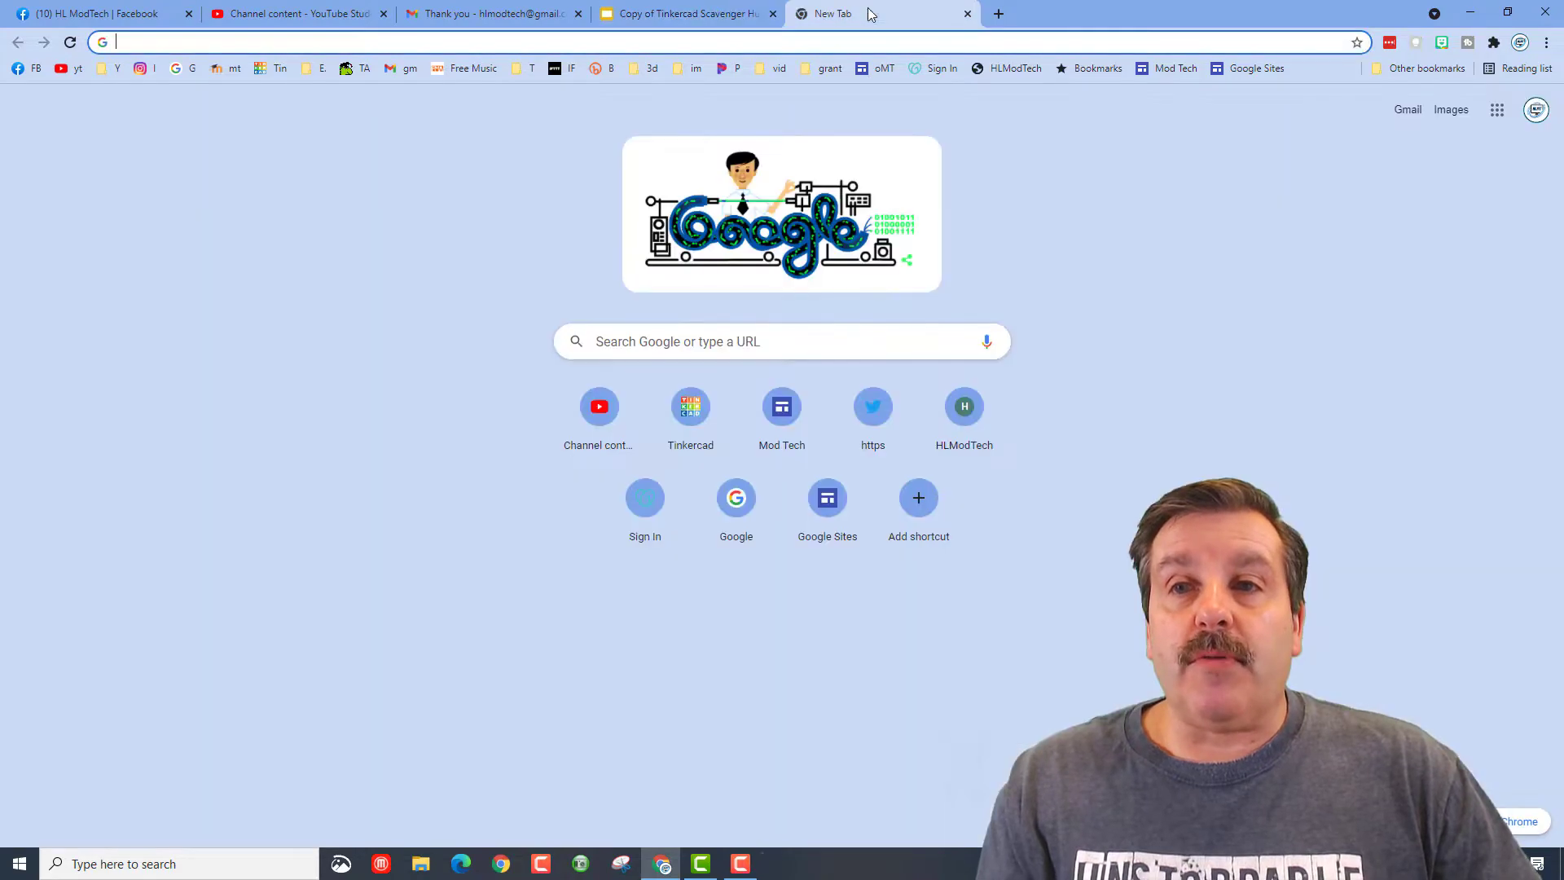
Create a new Tinkercad 3D design named 'tinkercad scavenger hunt' followed by the maker's name
{"action": "left_click", "coordinate": [697, 414]}
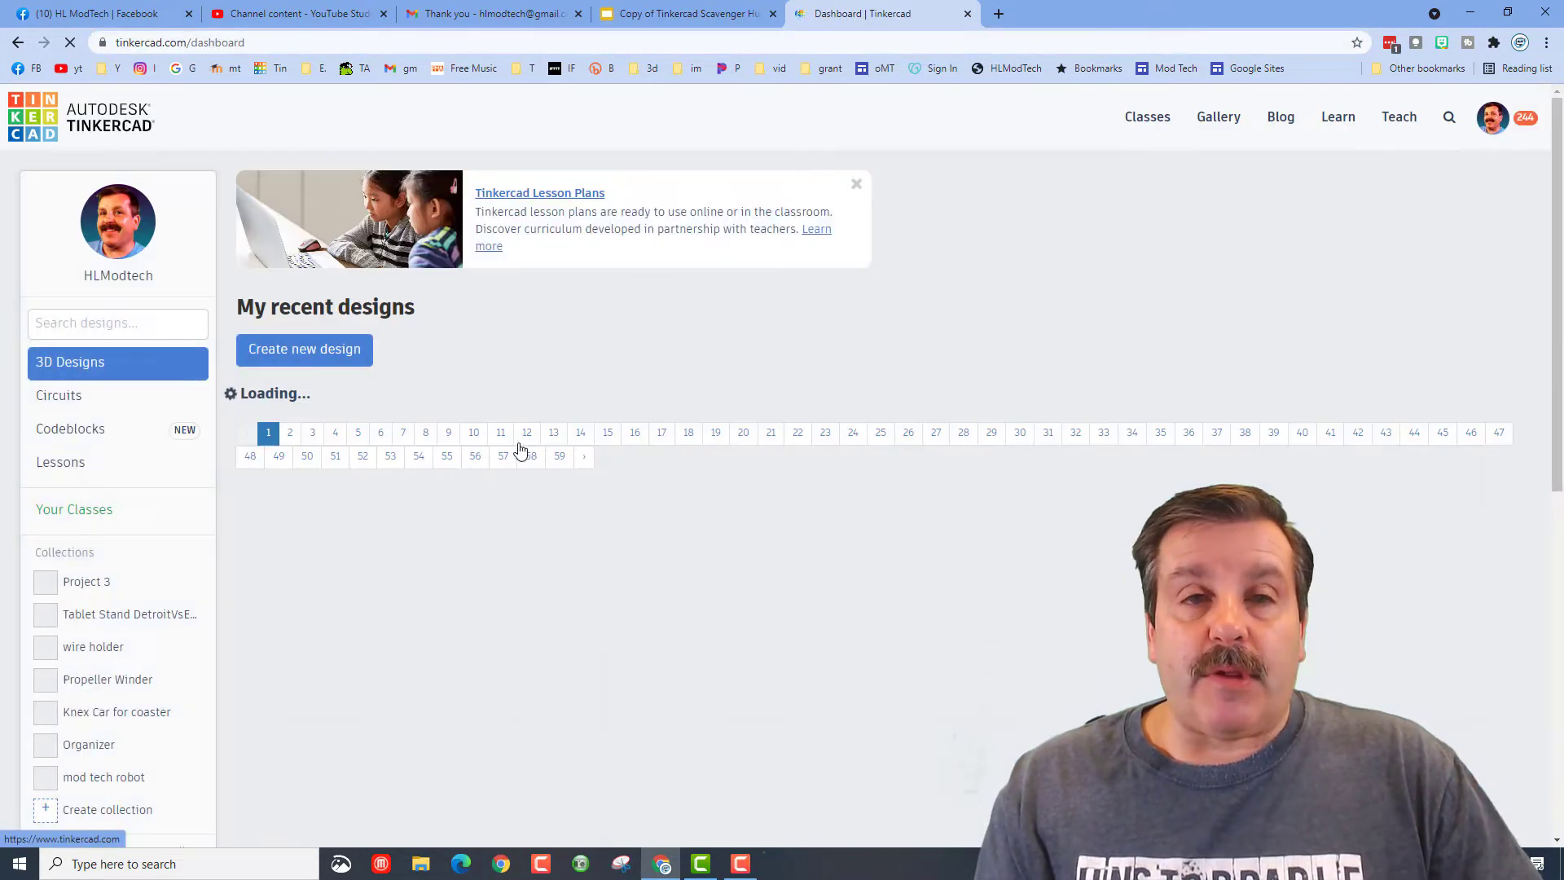
{"action": "left_click", "coordinate": [296, 352]}
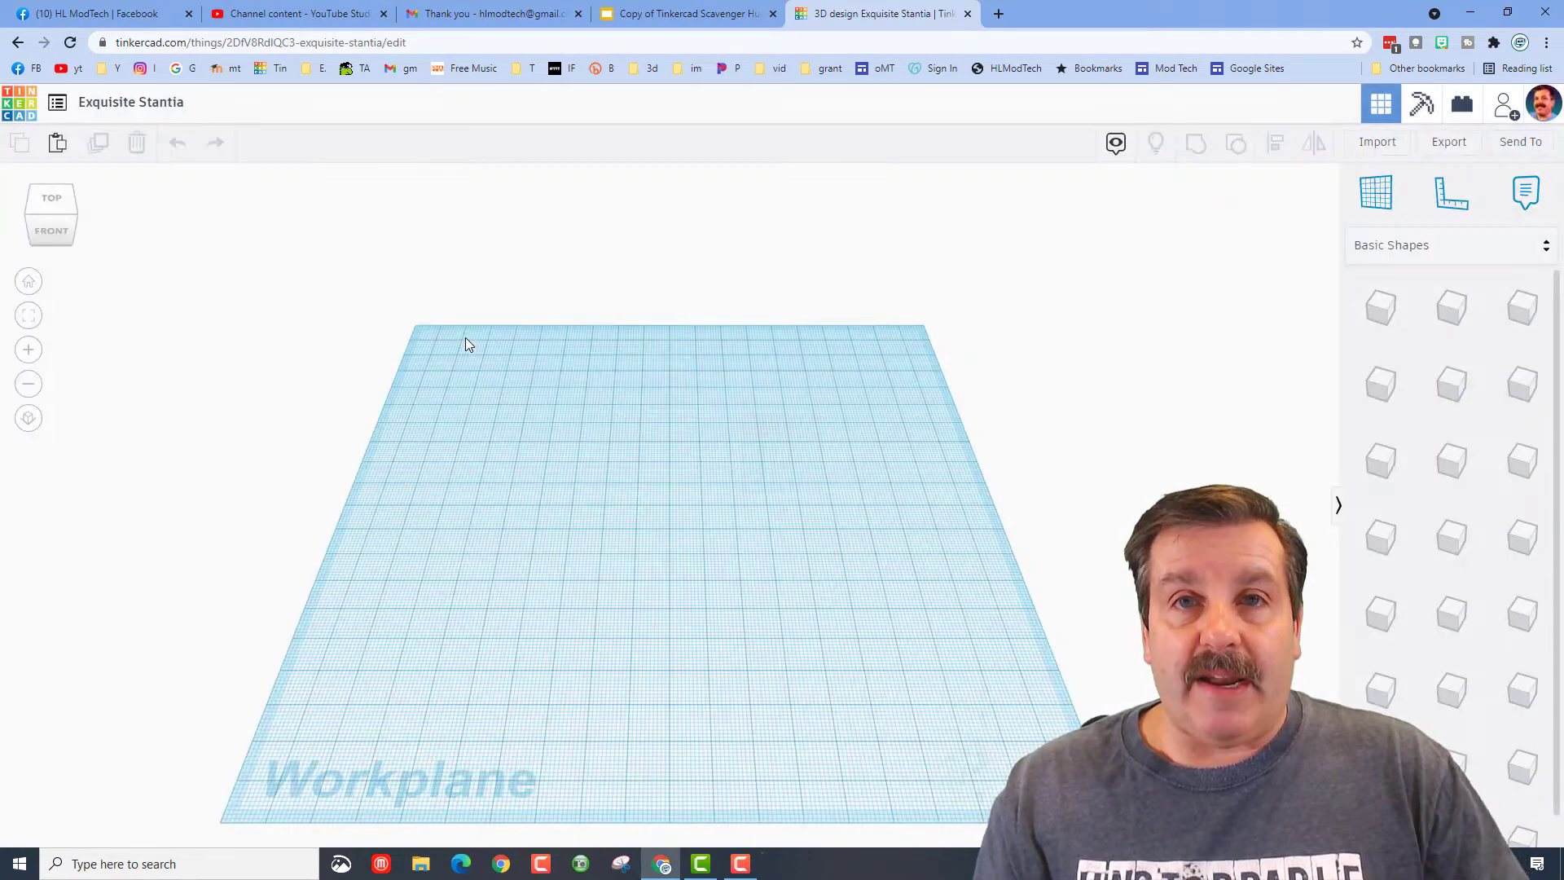
{"action": "left_click", "coordinate": [216, 102]}
{"action": "type", "text": "tinkercad scavenger hunt"}
{"action": "triple_click", "coordinate": [247, 104]}
{"action": "left_click", "coordinate": [247, 103]}
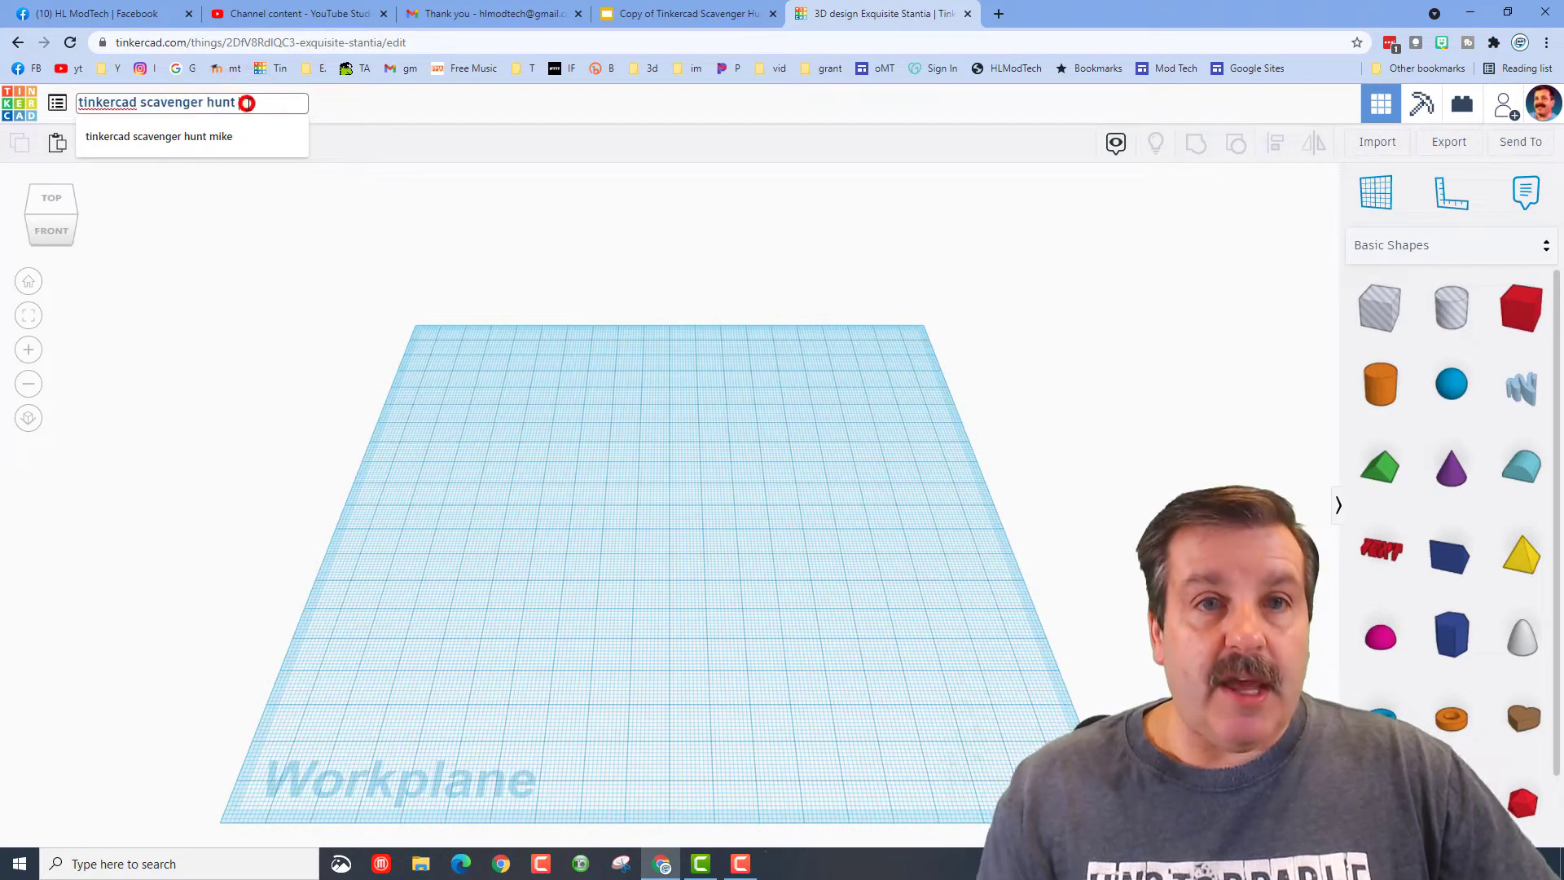
{"action": "type", "text": "mike h"}
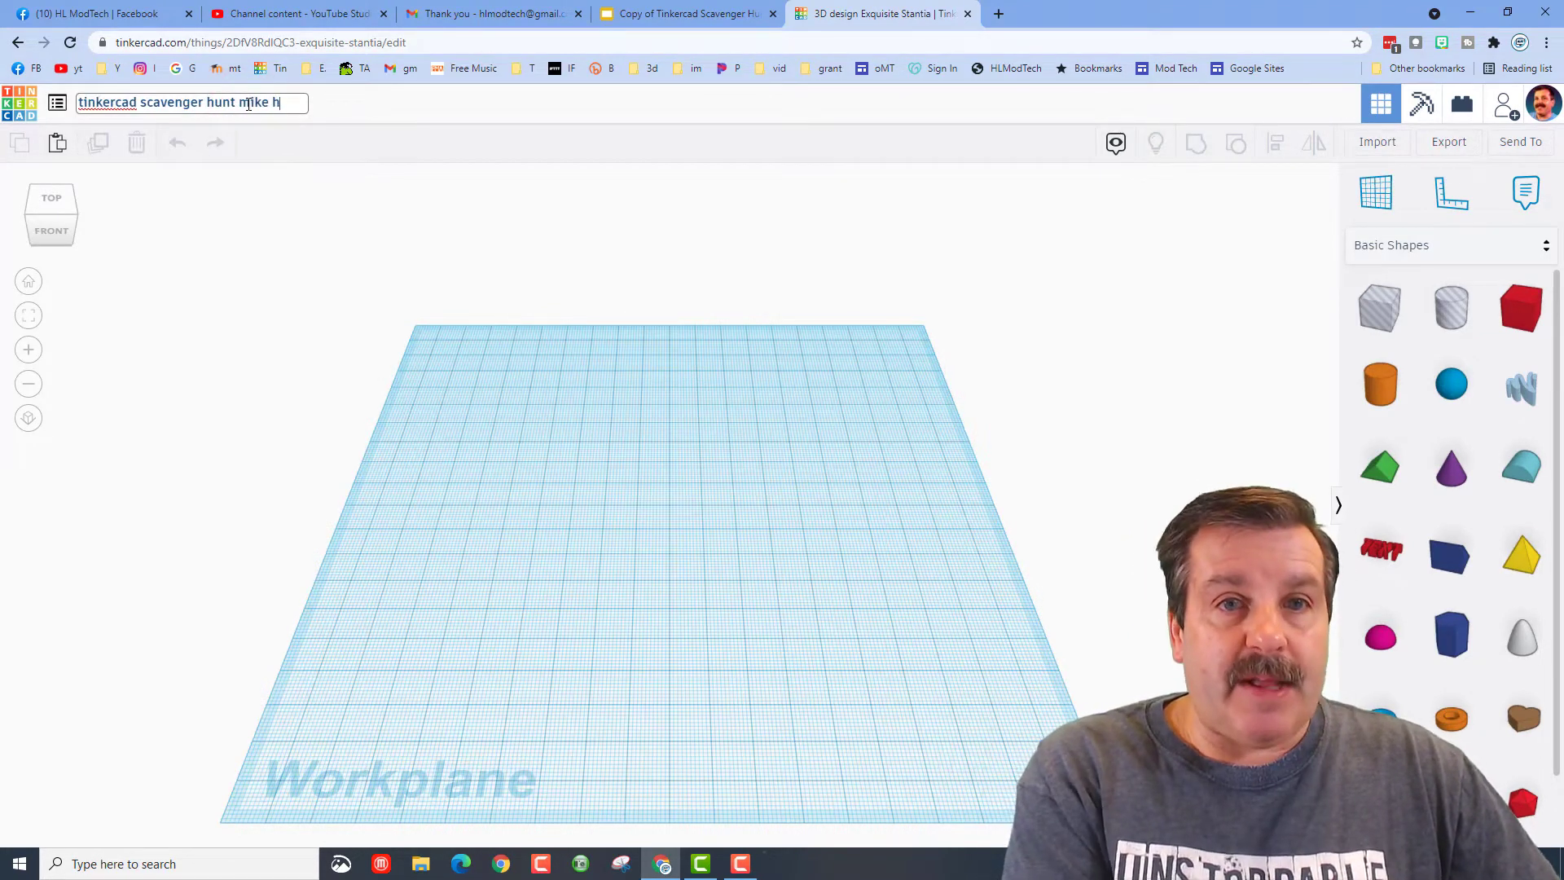
{"action": "left_click", "coordinate": [235, 259]}
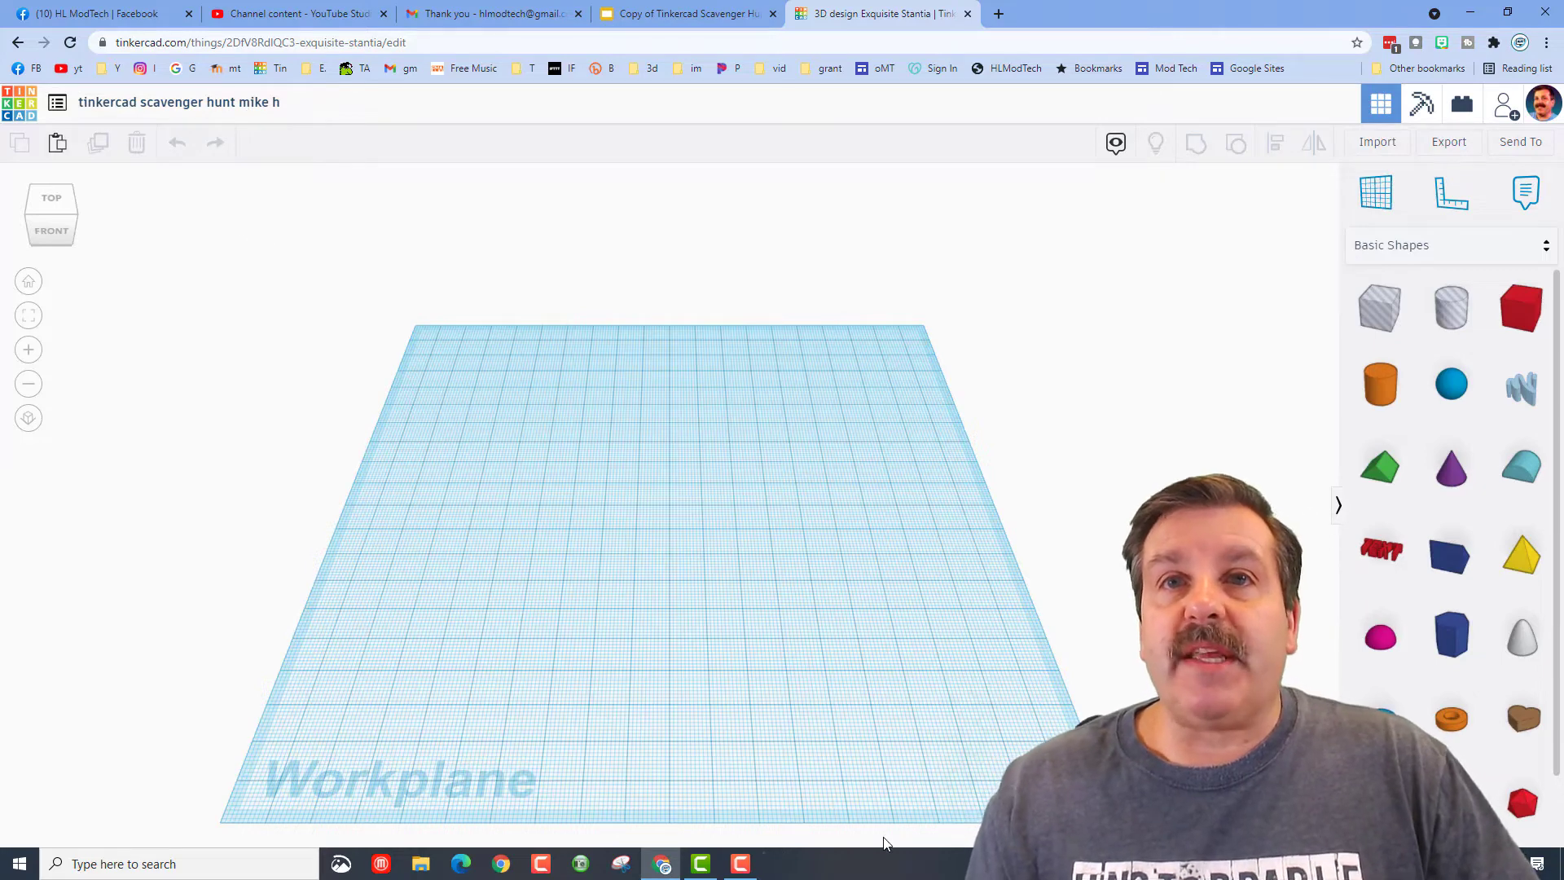
Change the grid width and length from 200 to 500 mm and update the grid
{"action": "scroll", "coordinate": [747, 739], "scroll_direction": "down", "scroll_amount": 3}
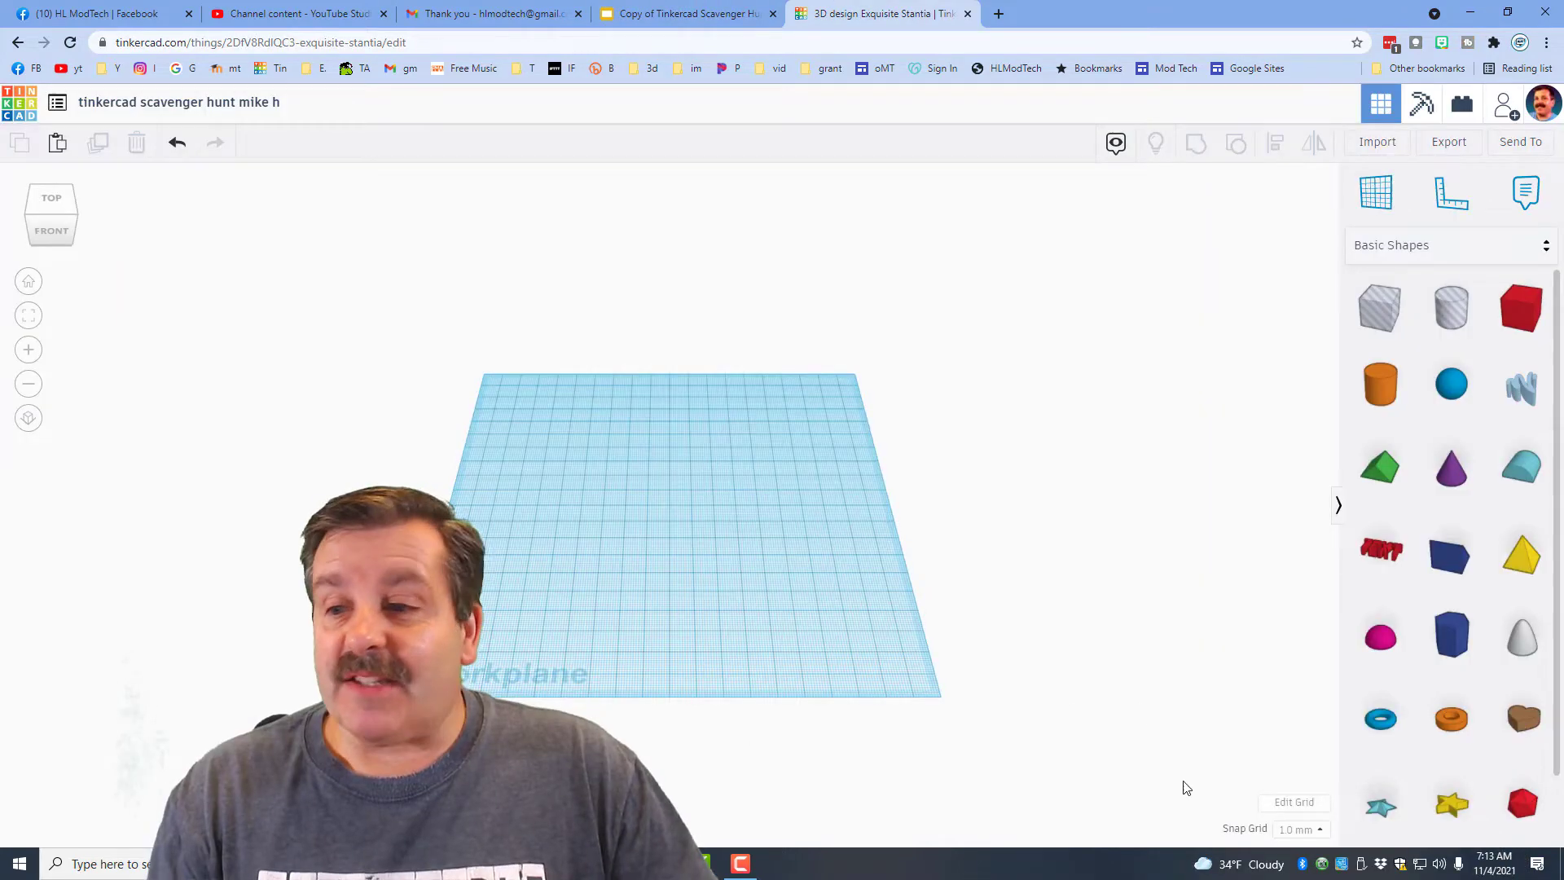
{"action": "left_click", "coordinate": [1296, 803]}
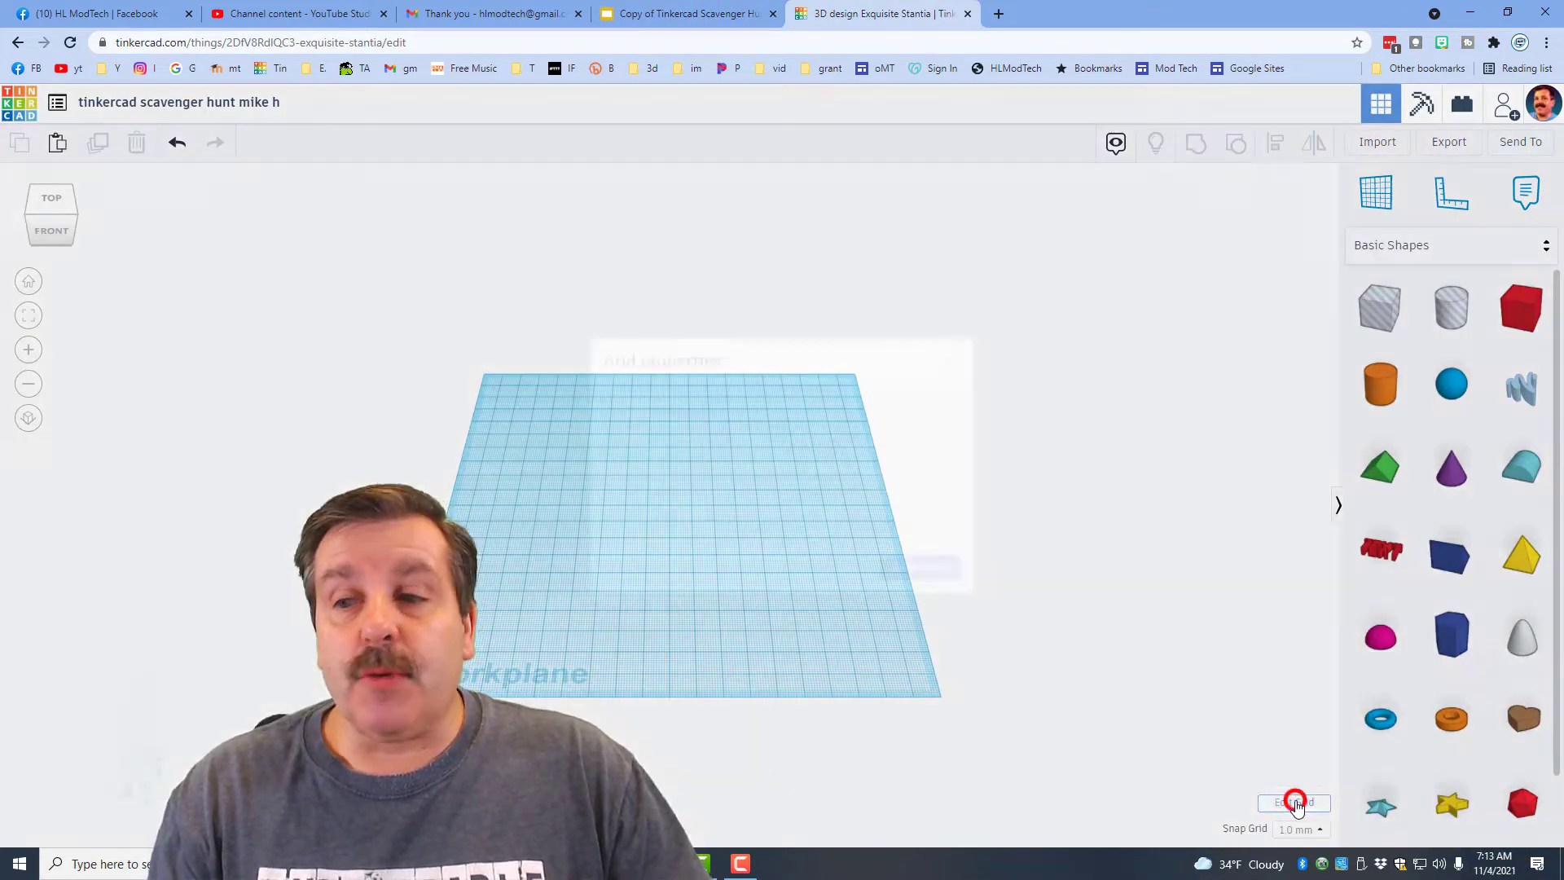
{"action": "left_click", "coordinate": [667, 519]}
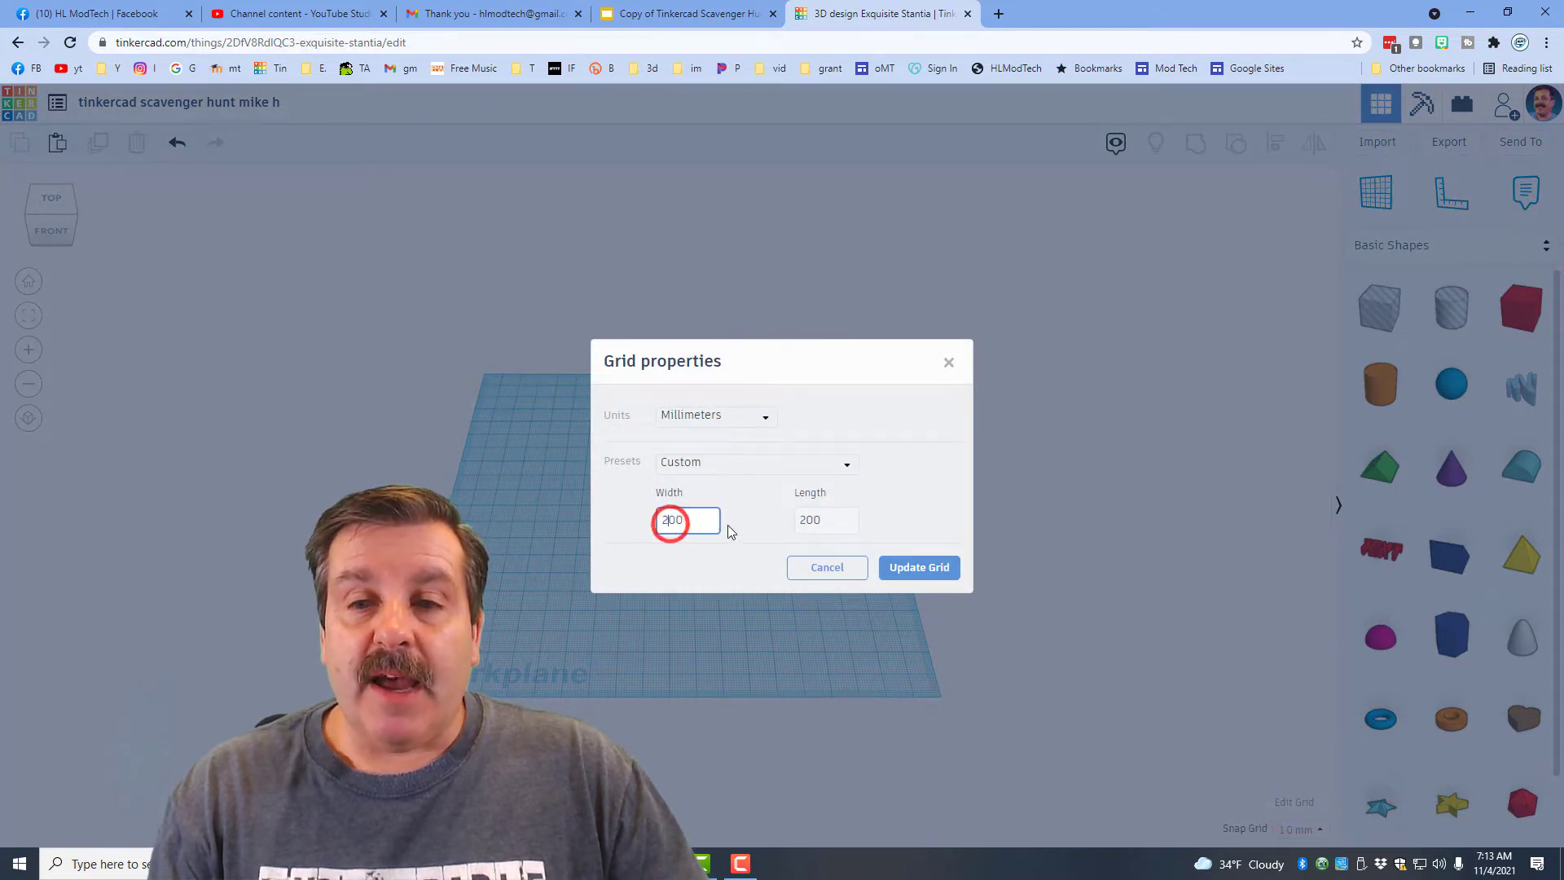
{"action": "key", "text": "BackSpace"}
{"action": "type", "text": "5"}
{"action": "left_click", "coordinate": [729, 530]}
{"action": "left_click", "coordinate": [809, 519]}
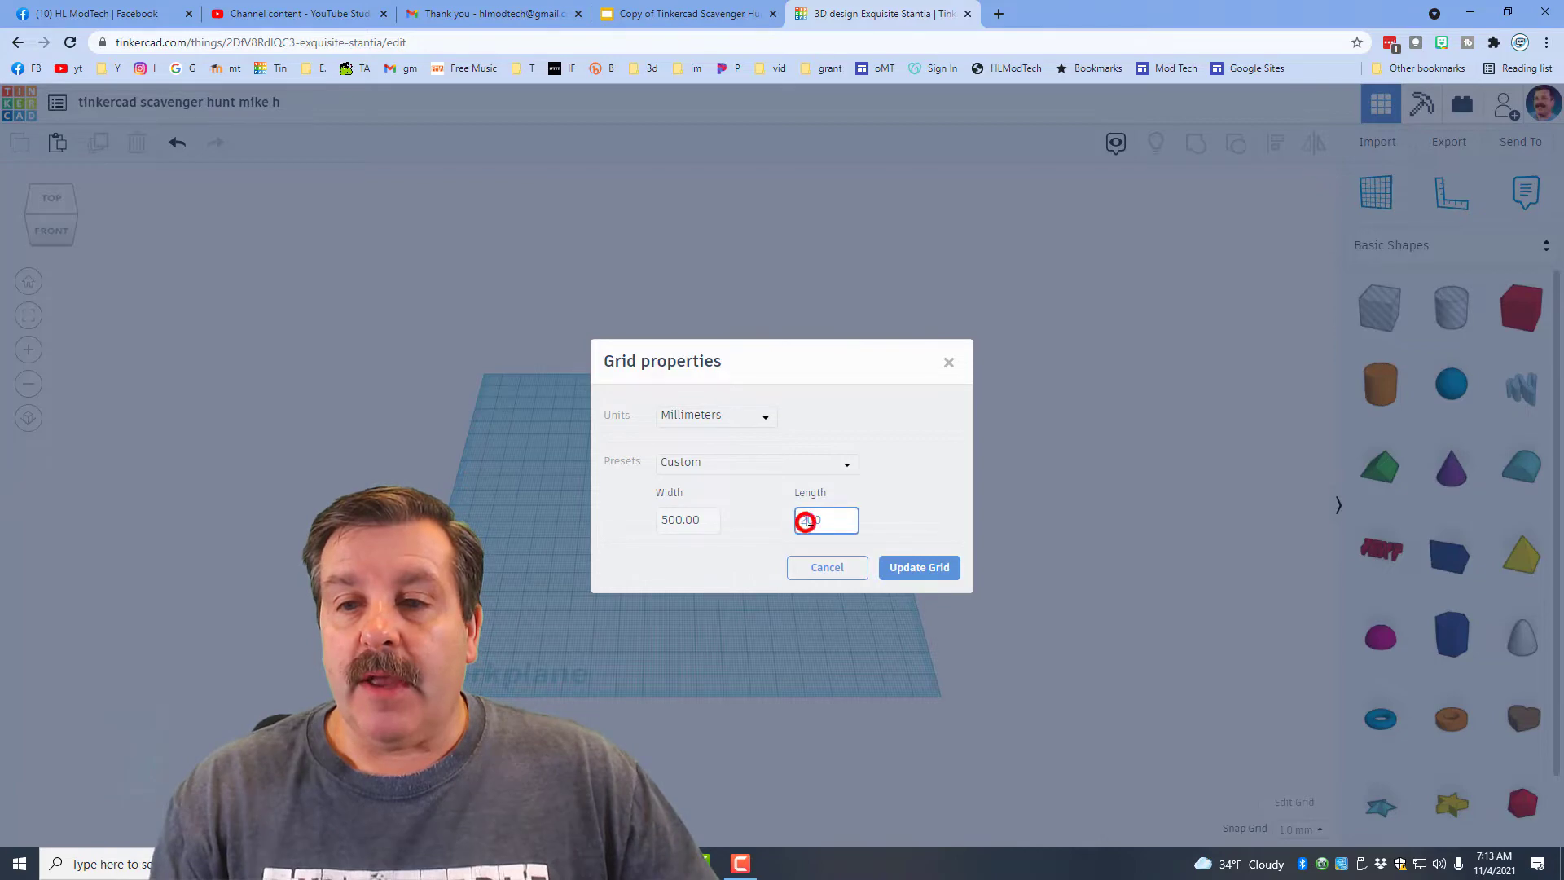
{"action": "key", "text": "BackSpace"}
{"action": "type", "text": "5"}
{"action": "left_click", "coordinate": [1061, 595]}
{"action": "left_click", "coordinate": [901, 567]}
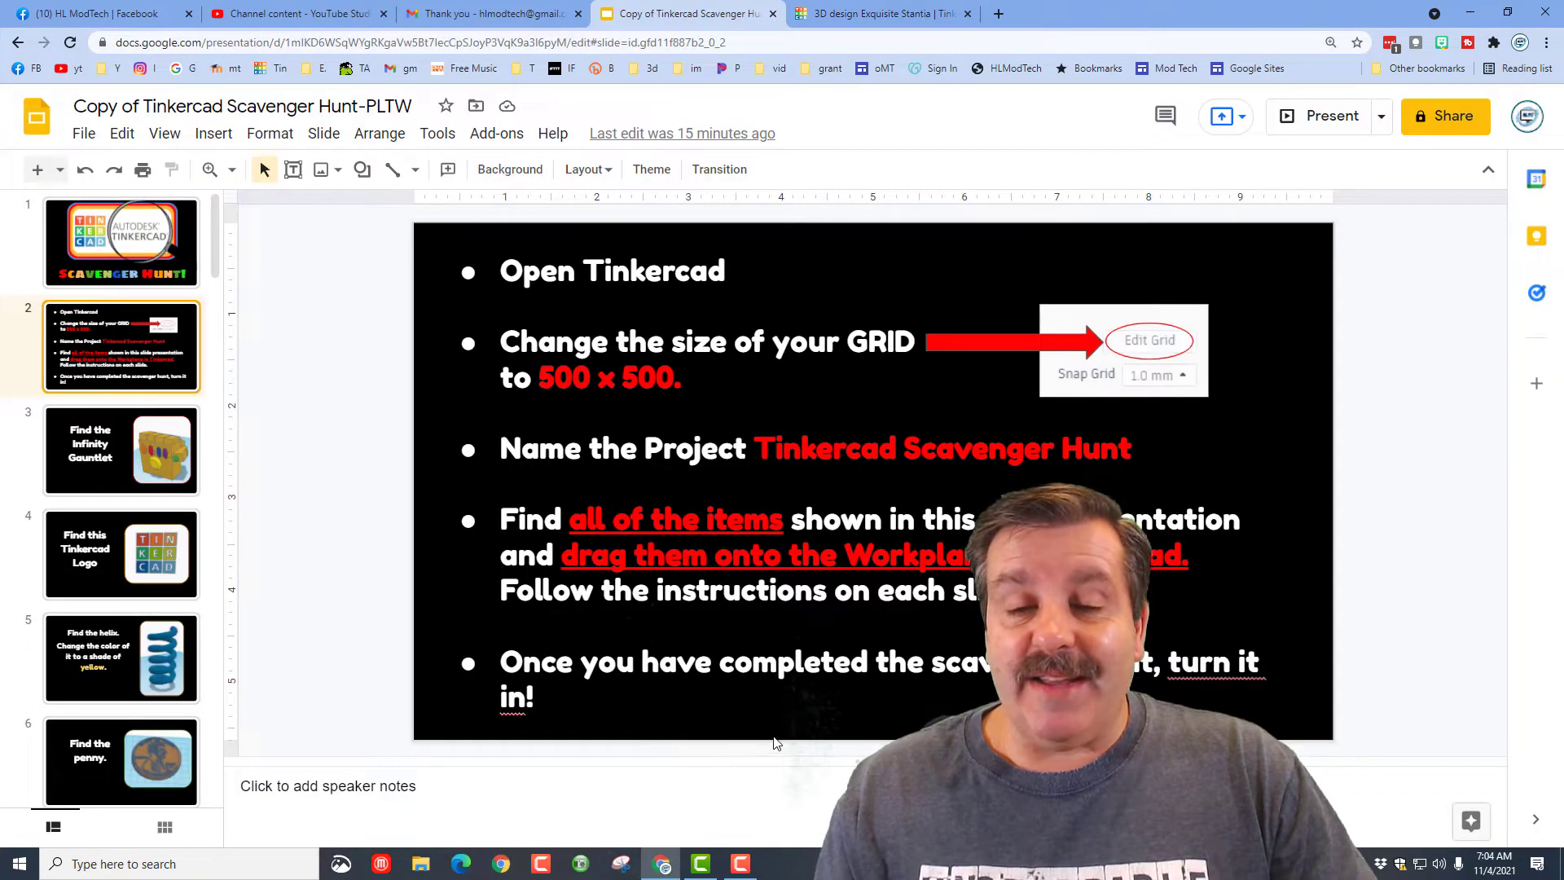
View the 'Find the Infinity Gauntlet' slide, then return to the Tinkercad design
{"action": "left_click", "coordinate": [112, 459]}
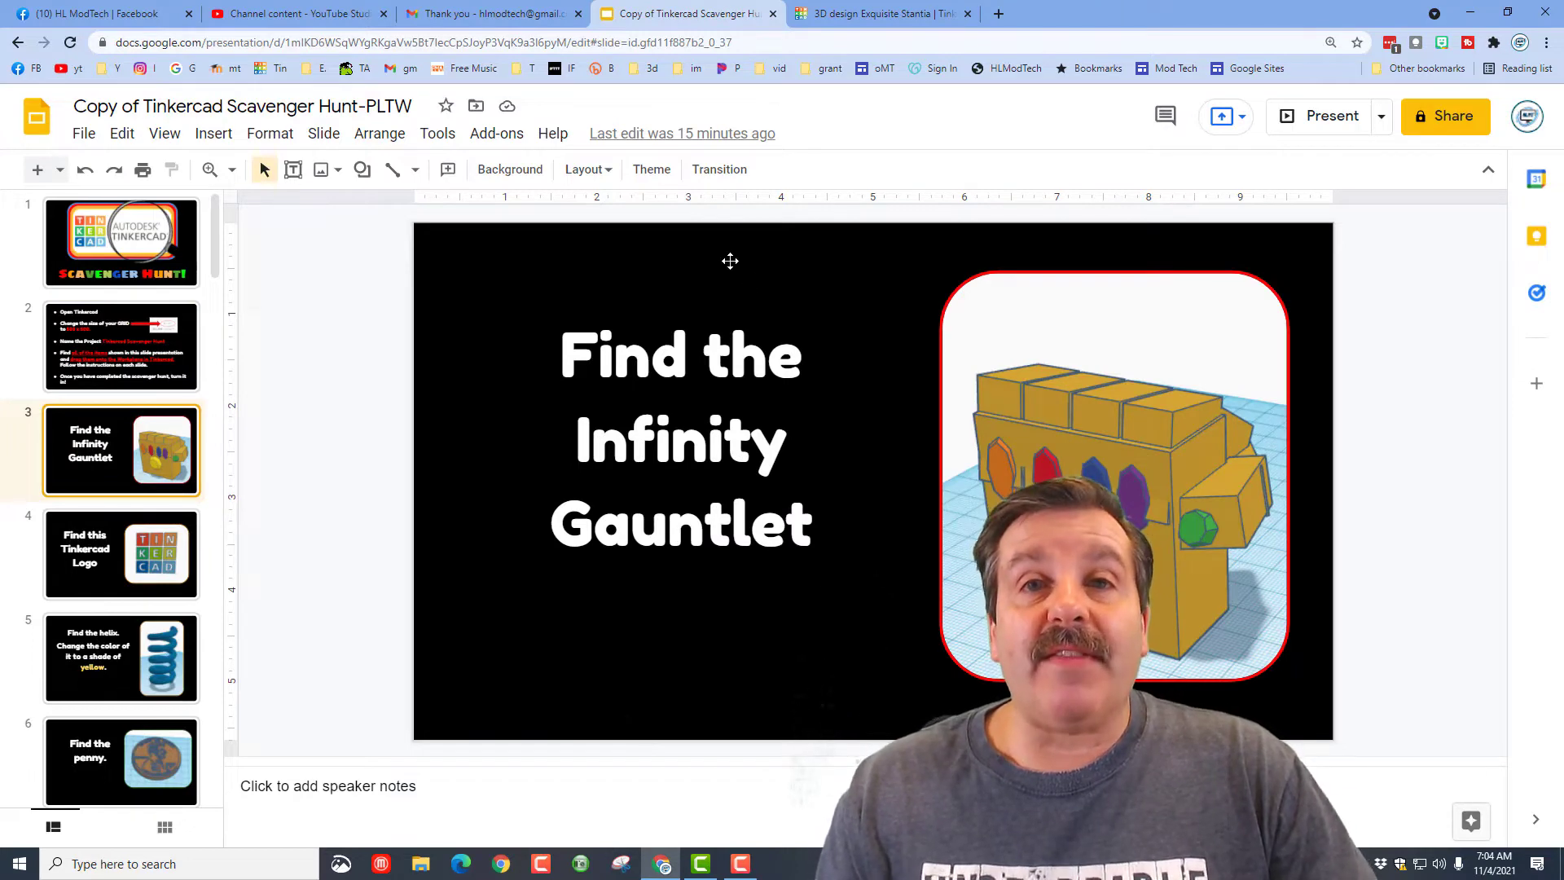
{"action": "left_click", "coordinate": [865, 11]}
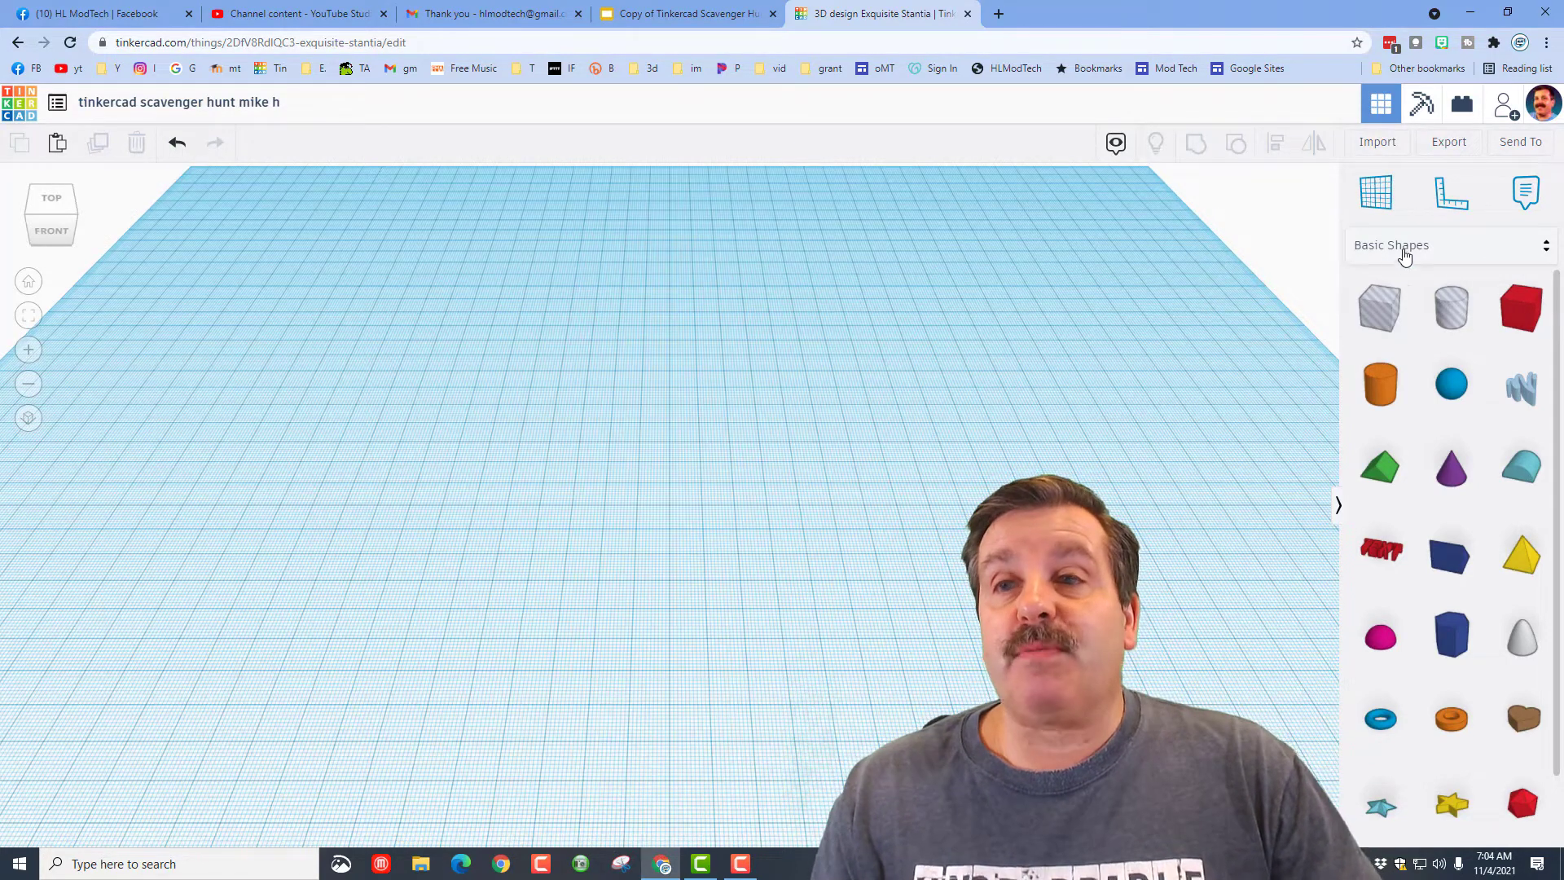
Browse the Design Starters library: Geometric, Letters & Numbers and Text & Symbols shapes
{"action": "left_click", "coordinate": [1404, 245]}
{"action": "left_click", "coordinate": [1103, 304]}
{"action": "scroll", "coordinate": [1450, 489], "scroll_direction": "down", "scroll_amount": 1}
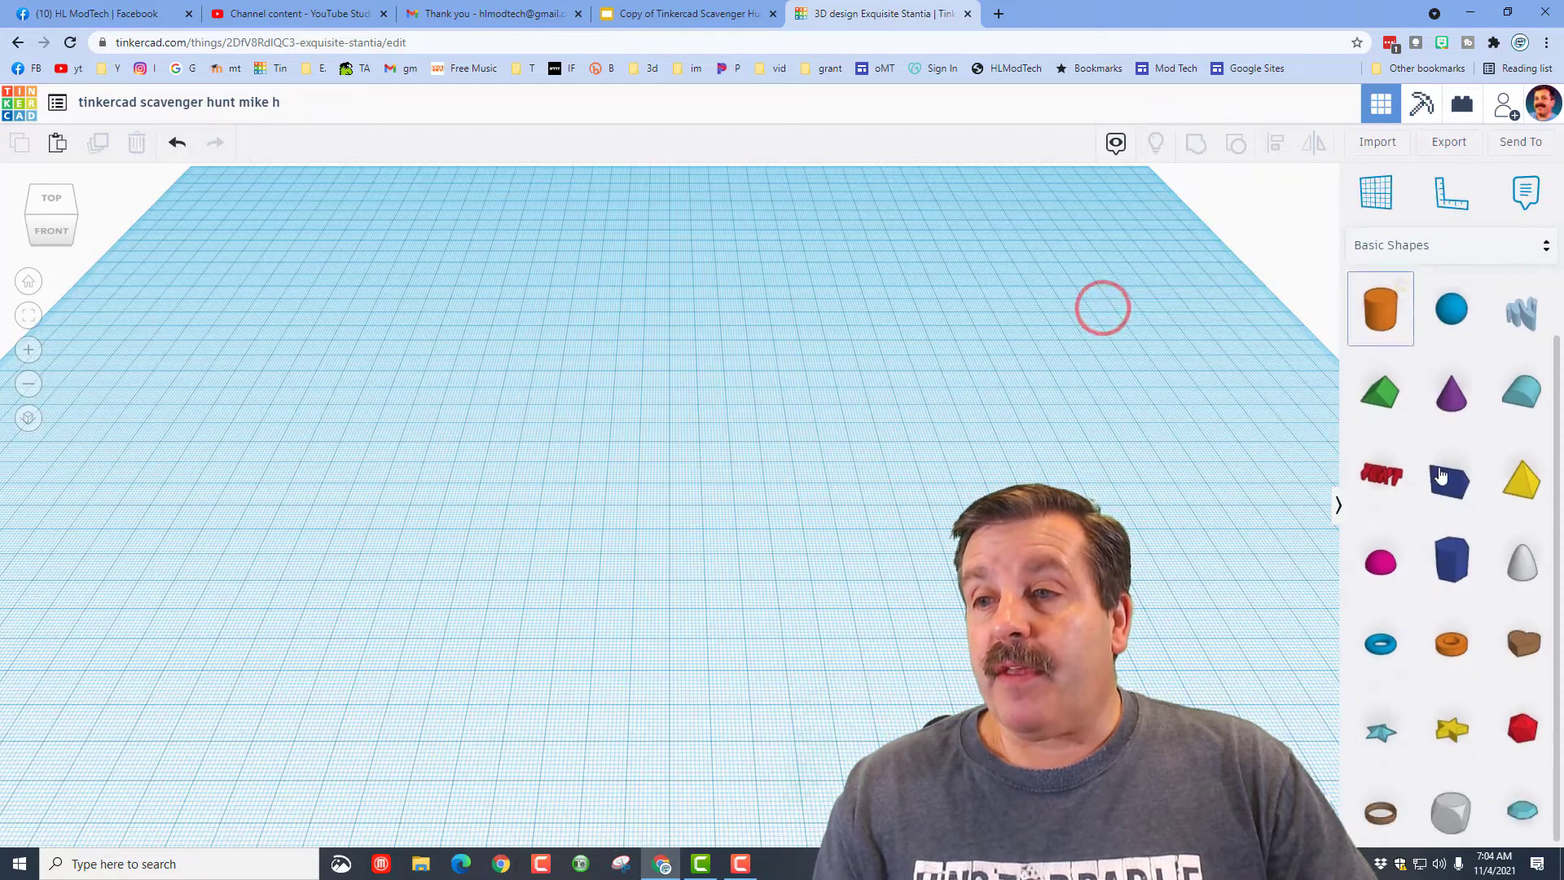
{"action": "scroll", "coordinate": [1493, 654], "scroll_direction": "up", "scroll_amount": 1}
{"action": "scroll", "coordinate": [1492, 654], "scroll_direction": "down", "scroll_amount": 1}
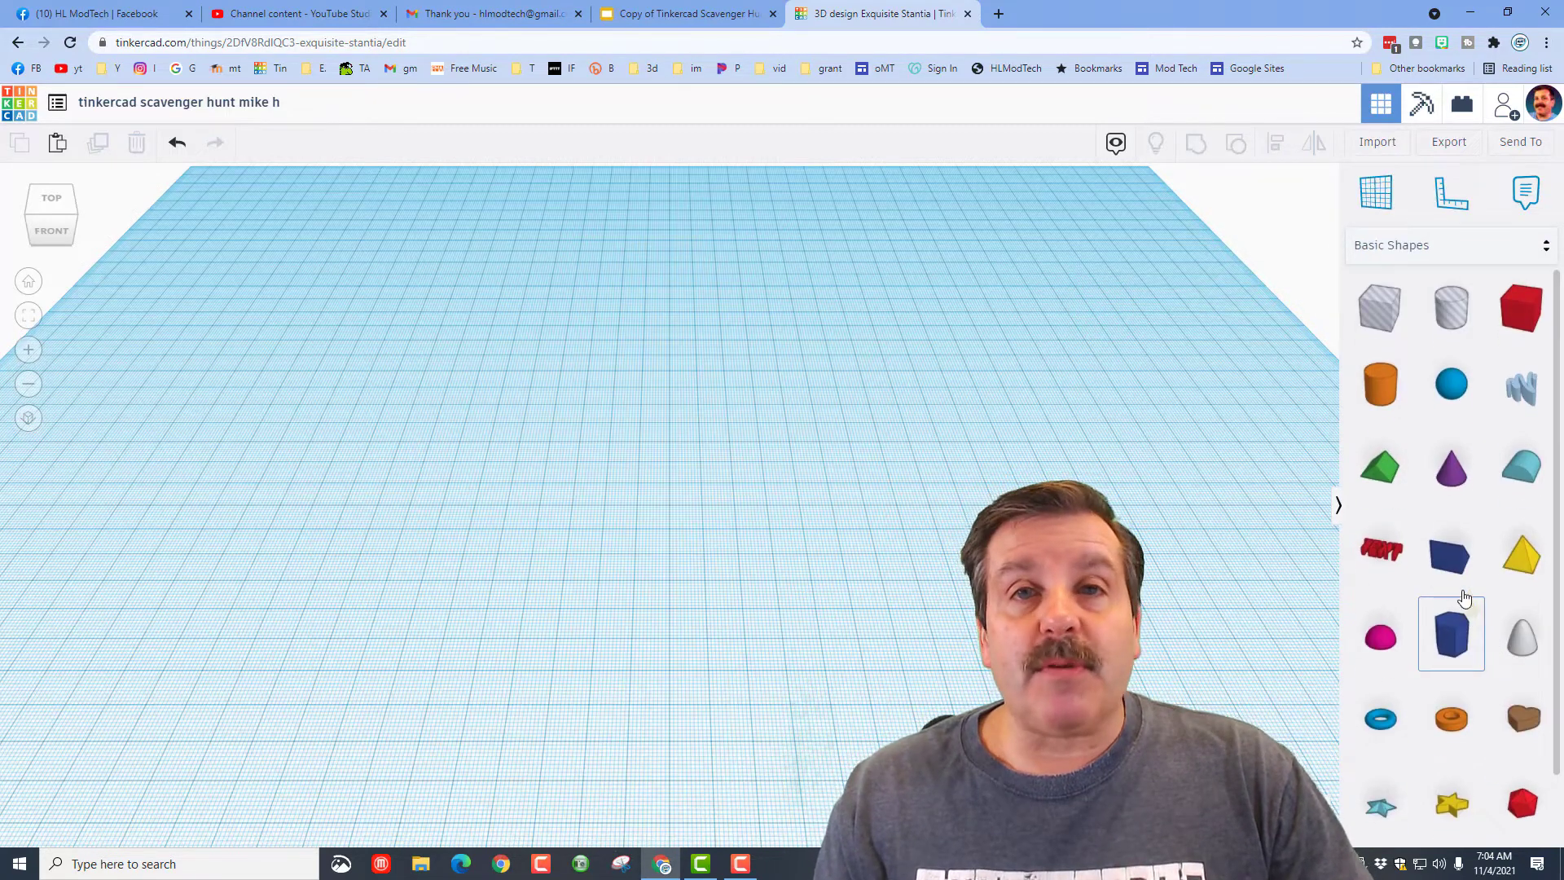
{"action": "left_click", "coordinate": [1446, 248]}
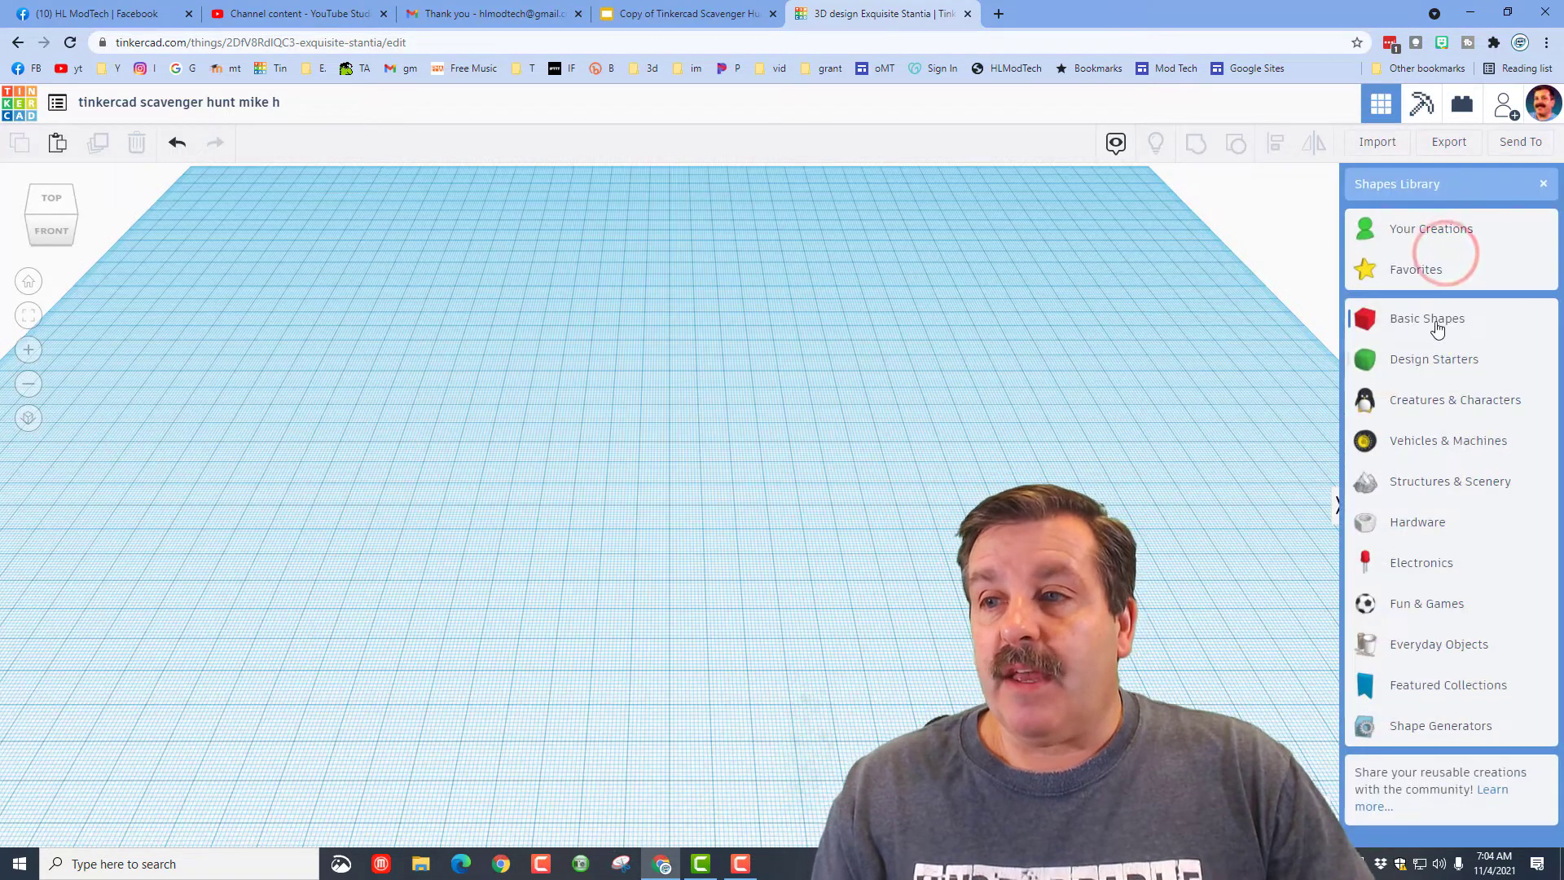
{"action": "left_click", "coordinate": [1411, 364]}
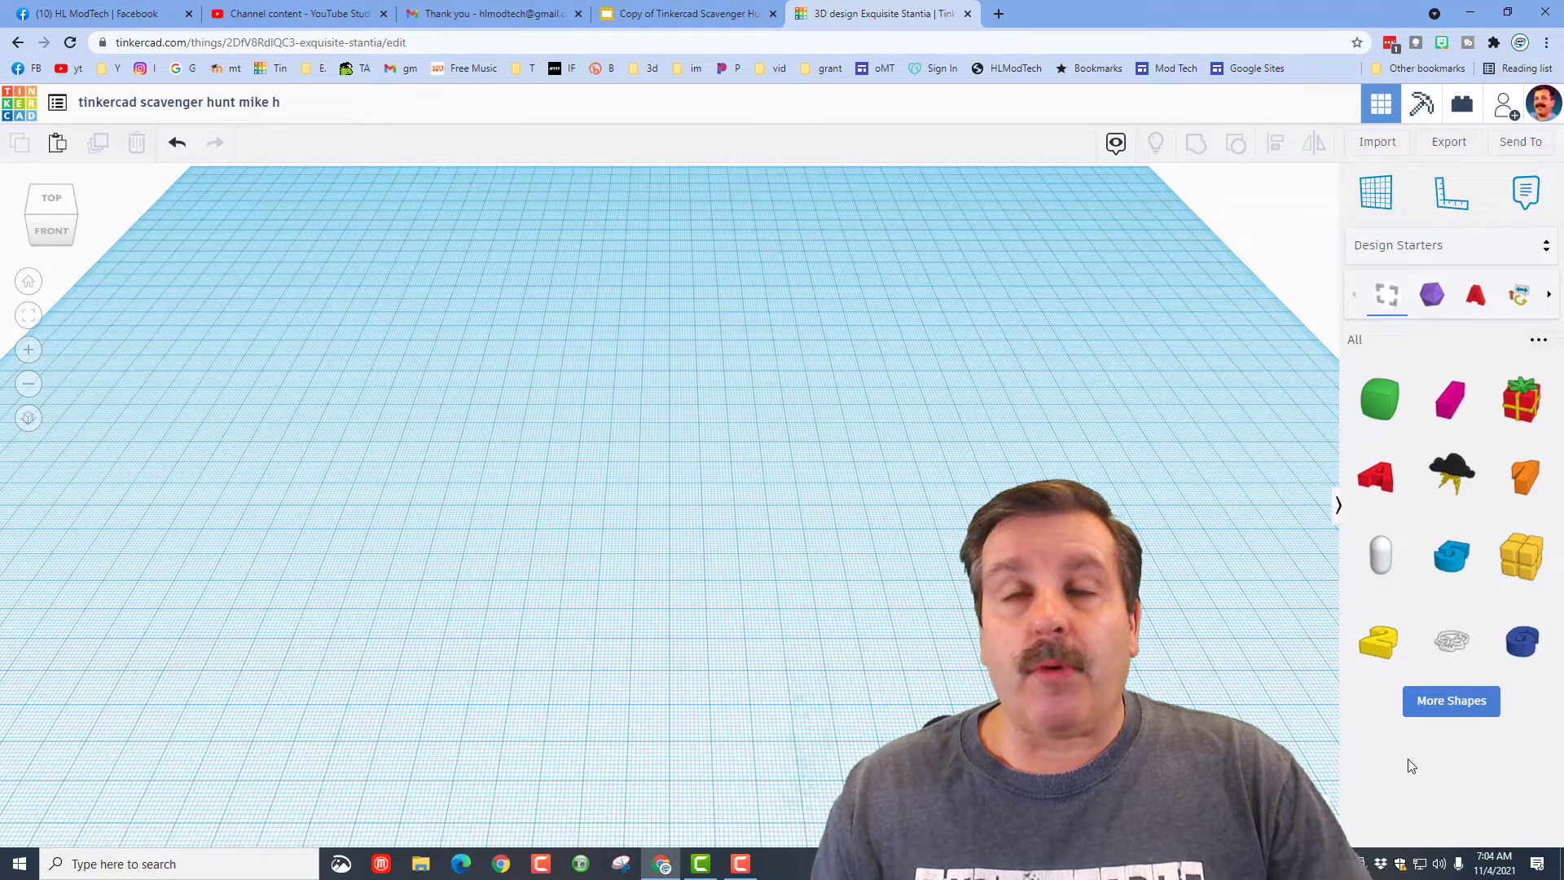
{"action": "left_click", "coordinate": [1431, 294]}
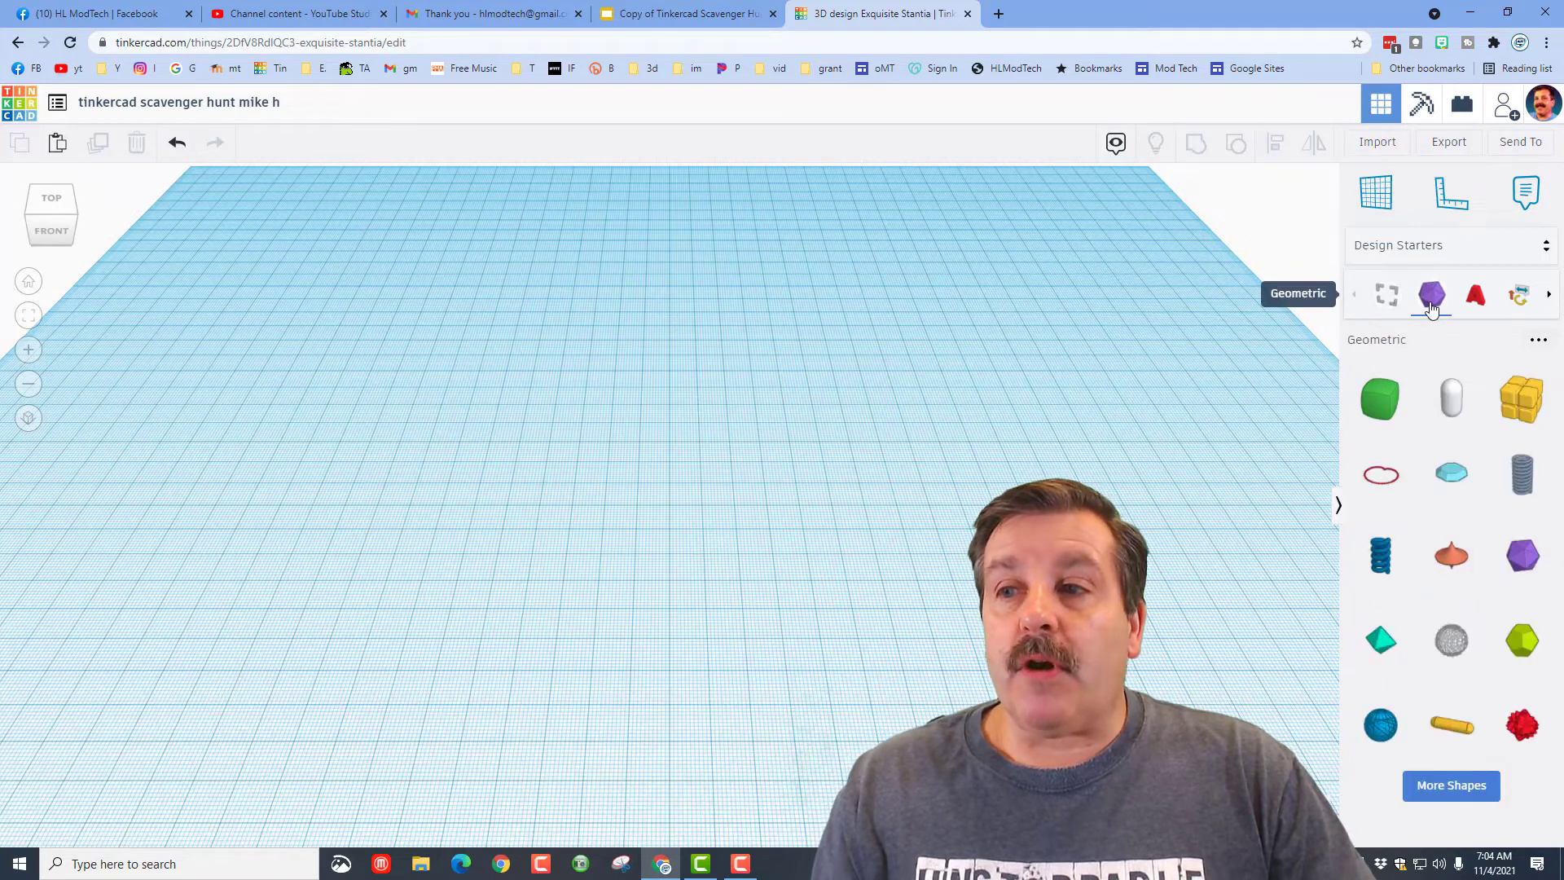
{"action": "left_click", "coordinate": [1476, 303]}
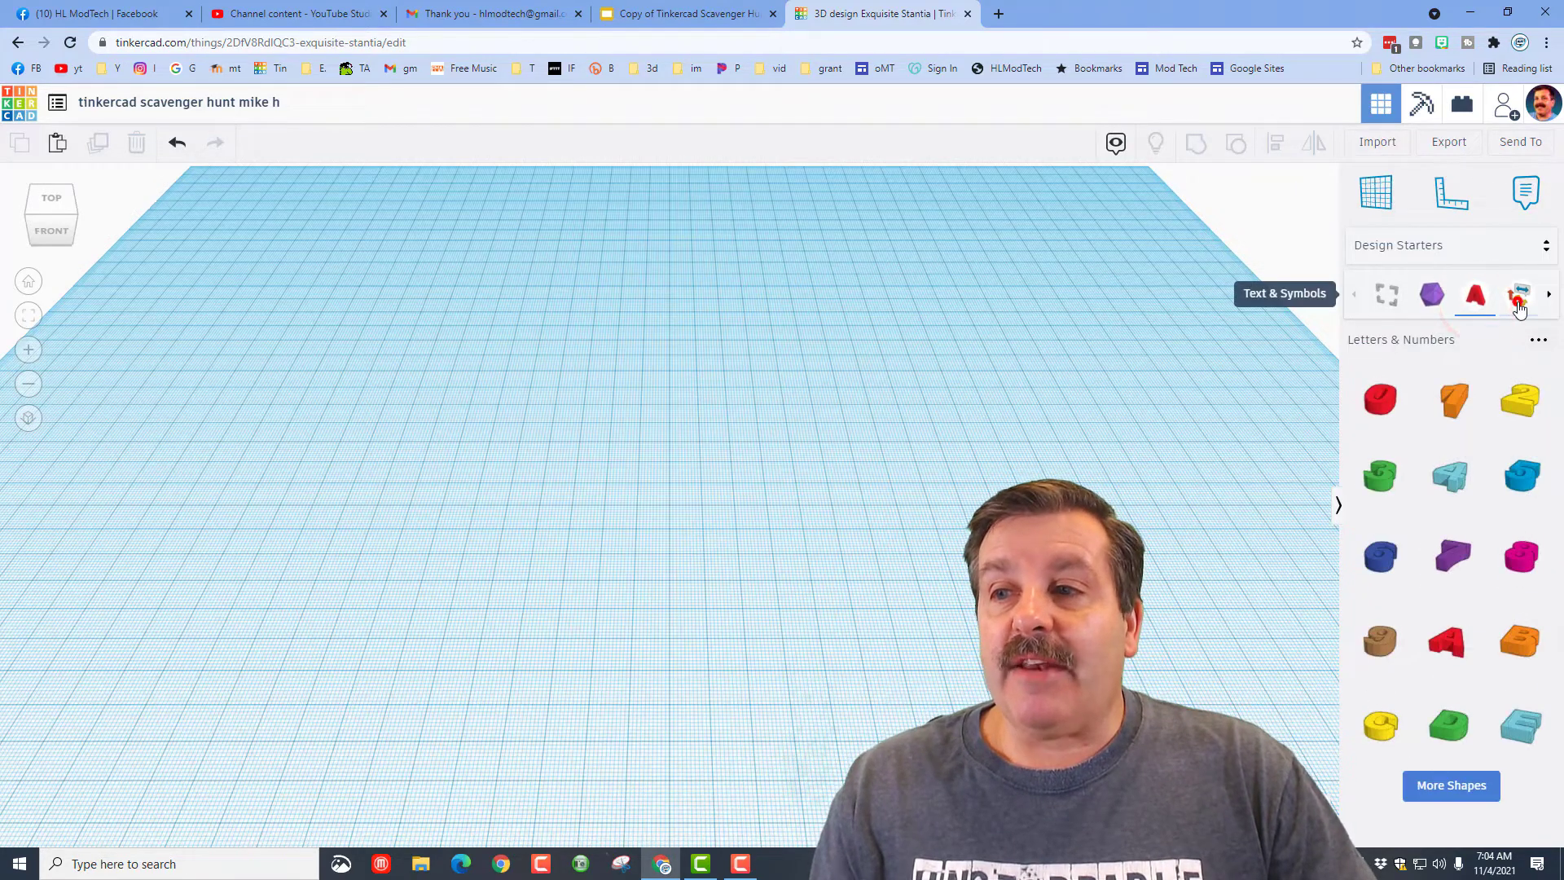
{"action": "left_click", "coordinate": [1519, 298]}
{"action": "left_click", "coordinate": [1386, 298]}
{"action": "left_click", "coordinate": [1355, 298]}
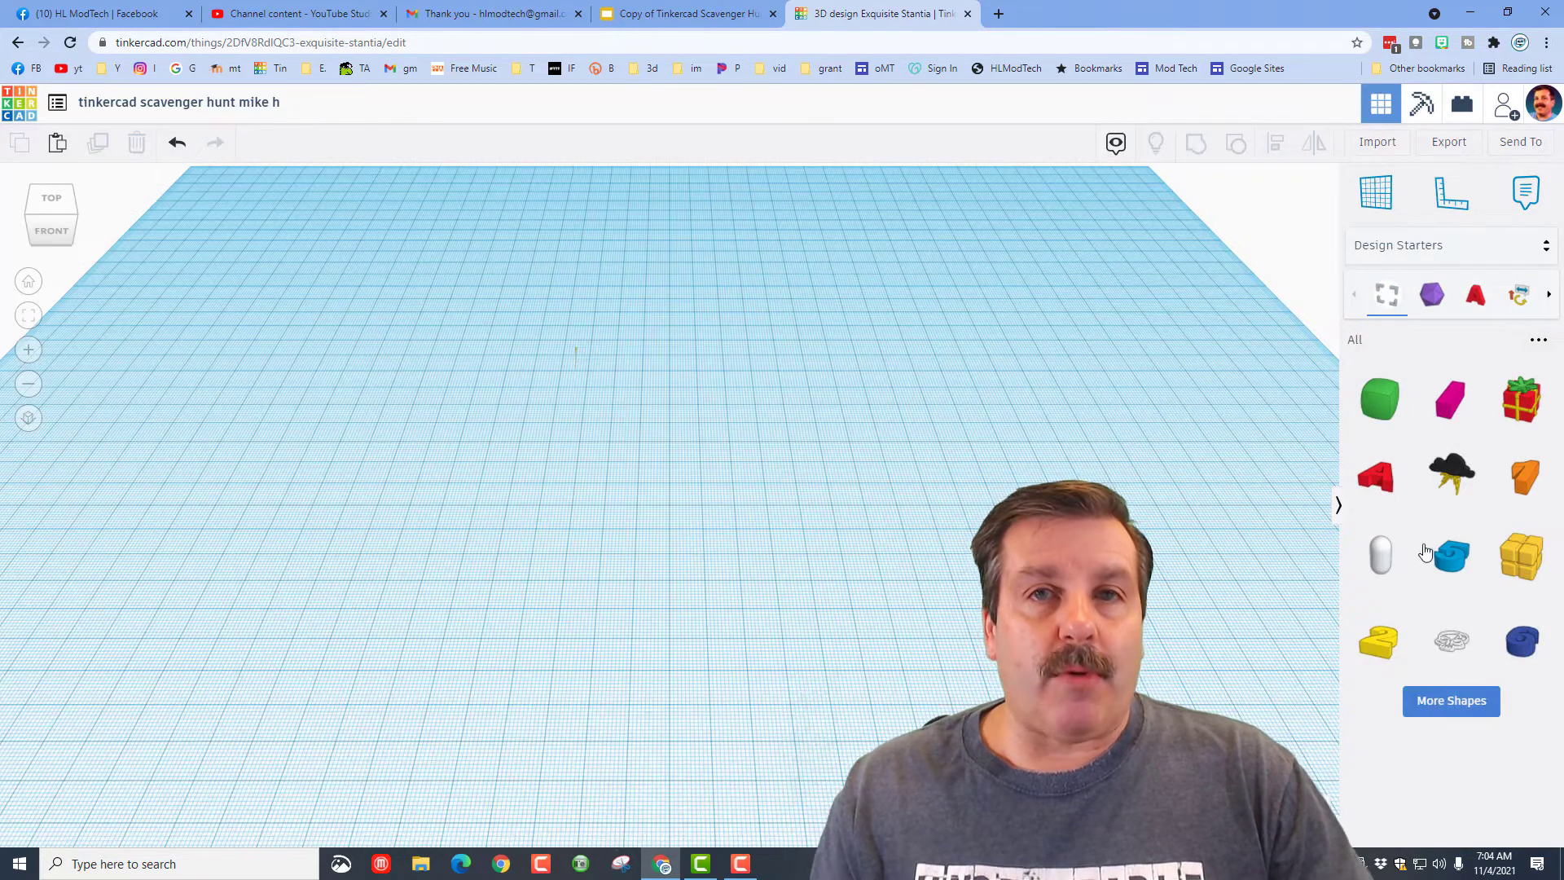
Switch to Creatures & Characters, load more shapes, and show the Bodies group
{"action": "left_click", "coordinate": [1454, 261]}
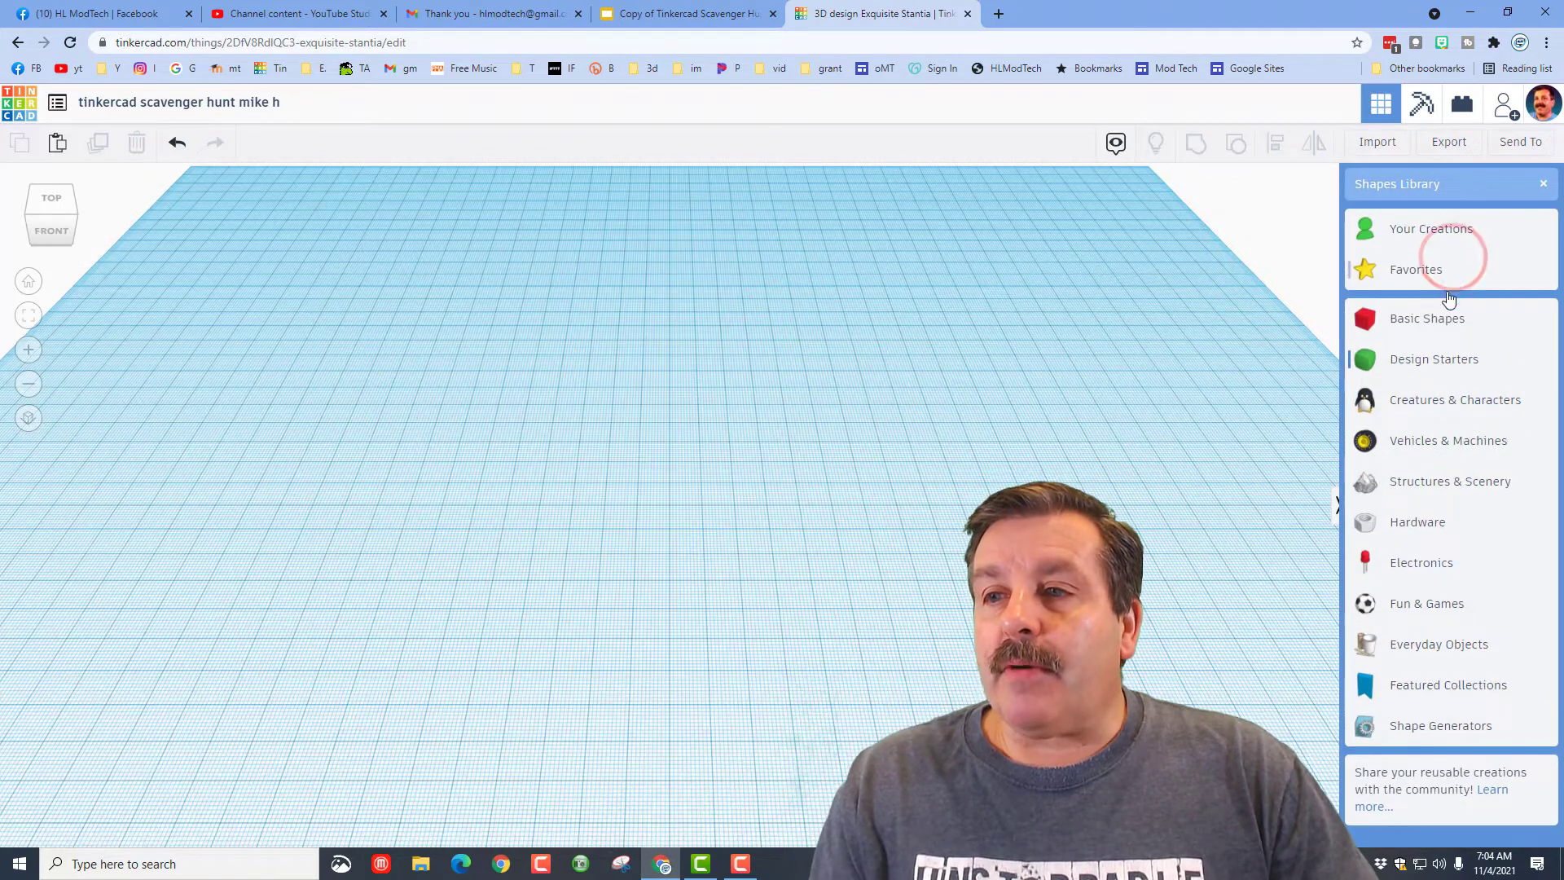
{"action": "left_click", "coordinate": [1429, 405]}
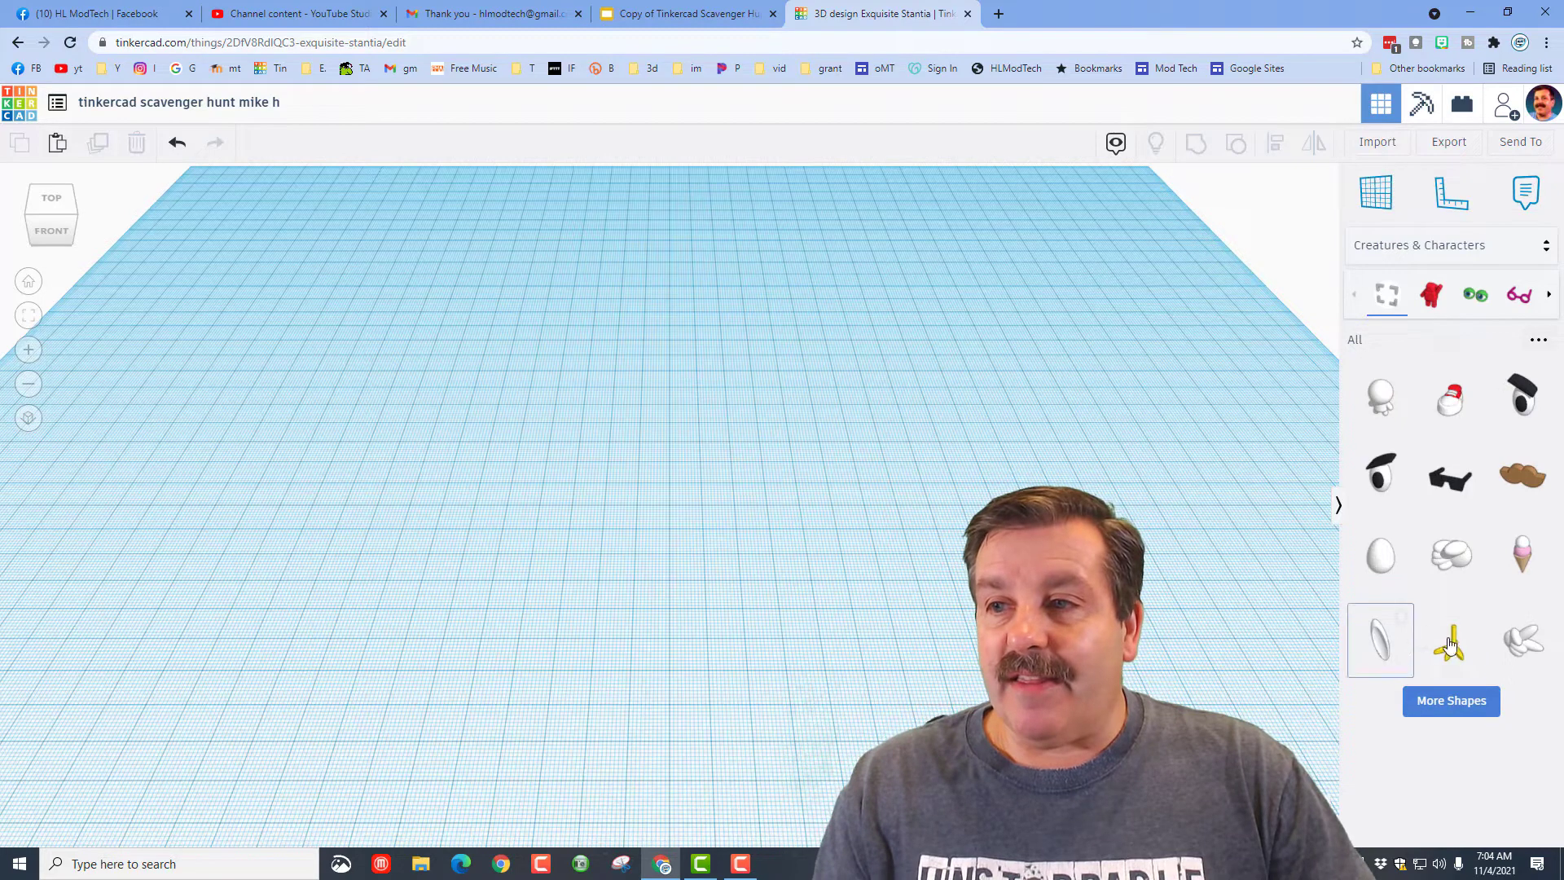
{"action": "left_click", "coordinate": [1453, 715]}
{"action": "scroll", "coordinate": [1452, 733], "scroll_direction": "down", "scroll_amount": 3}
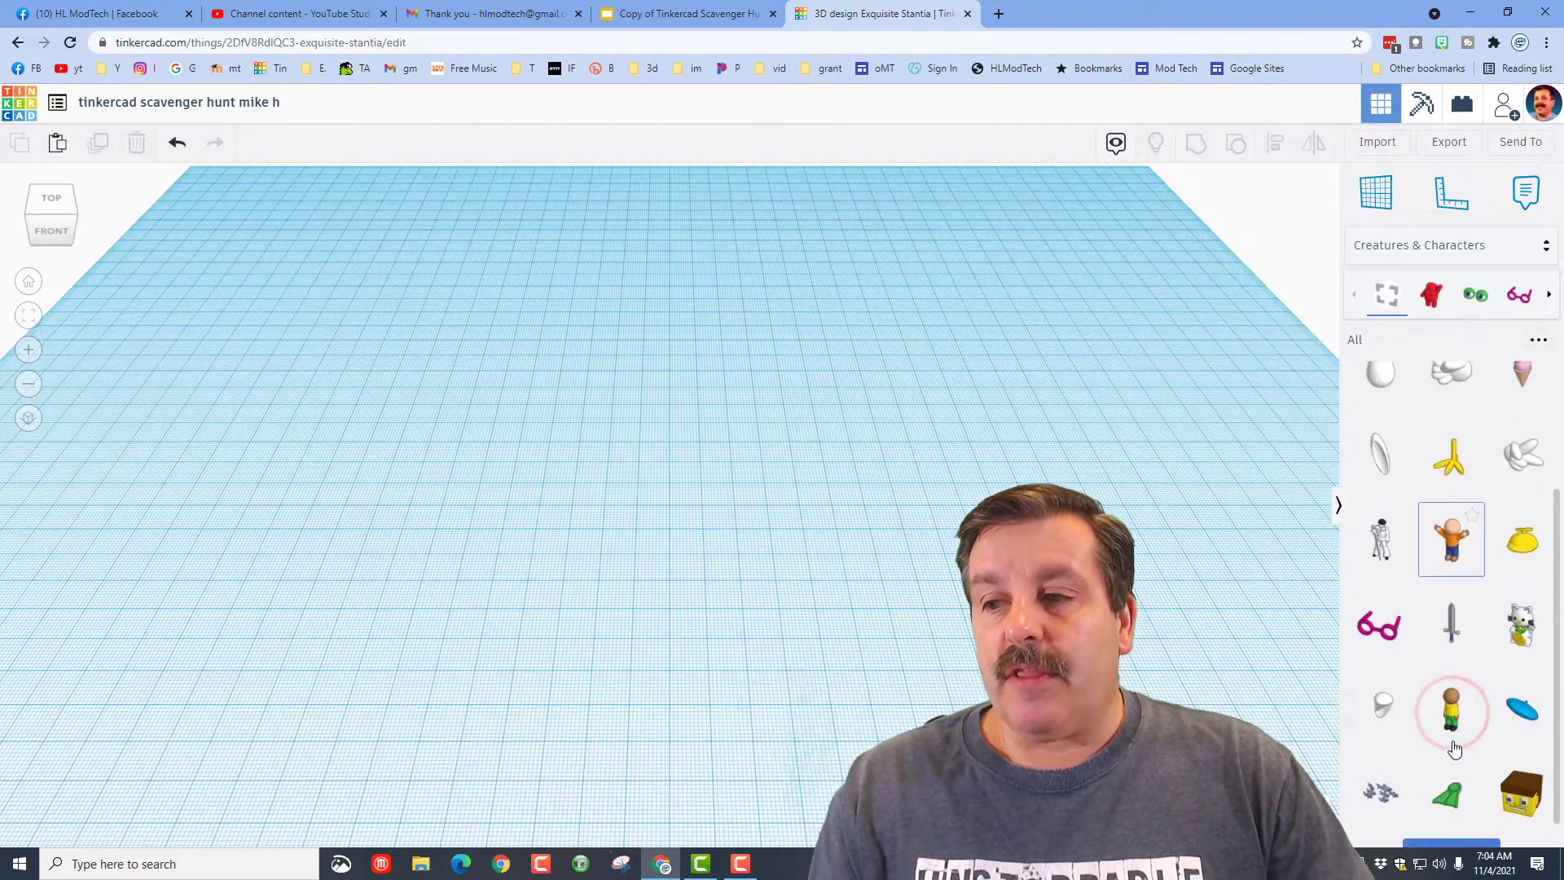
{"action": "left_click", "coordinate": [1446, 818]}
{"action": "scroll", "coordinate": [1441, 806], "scroll_direction": "down", "scroll_amount": 3}
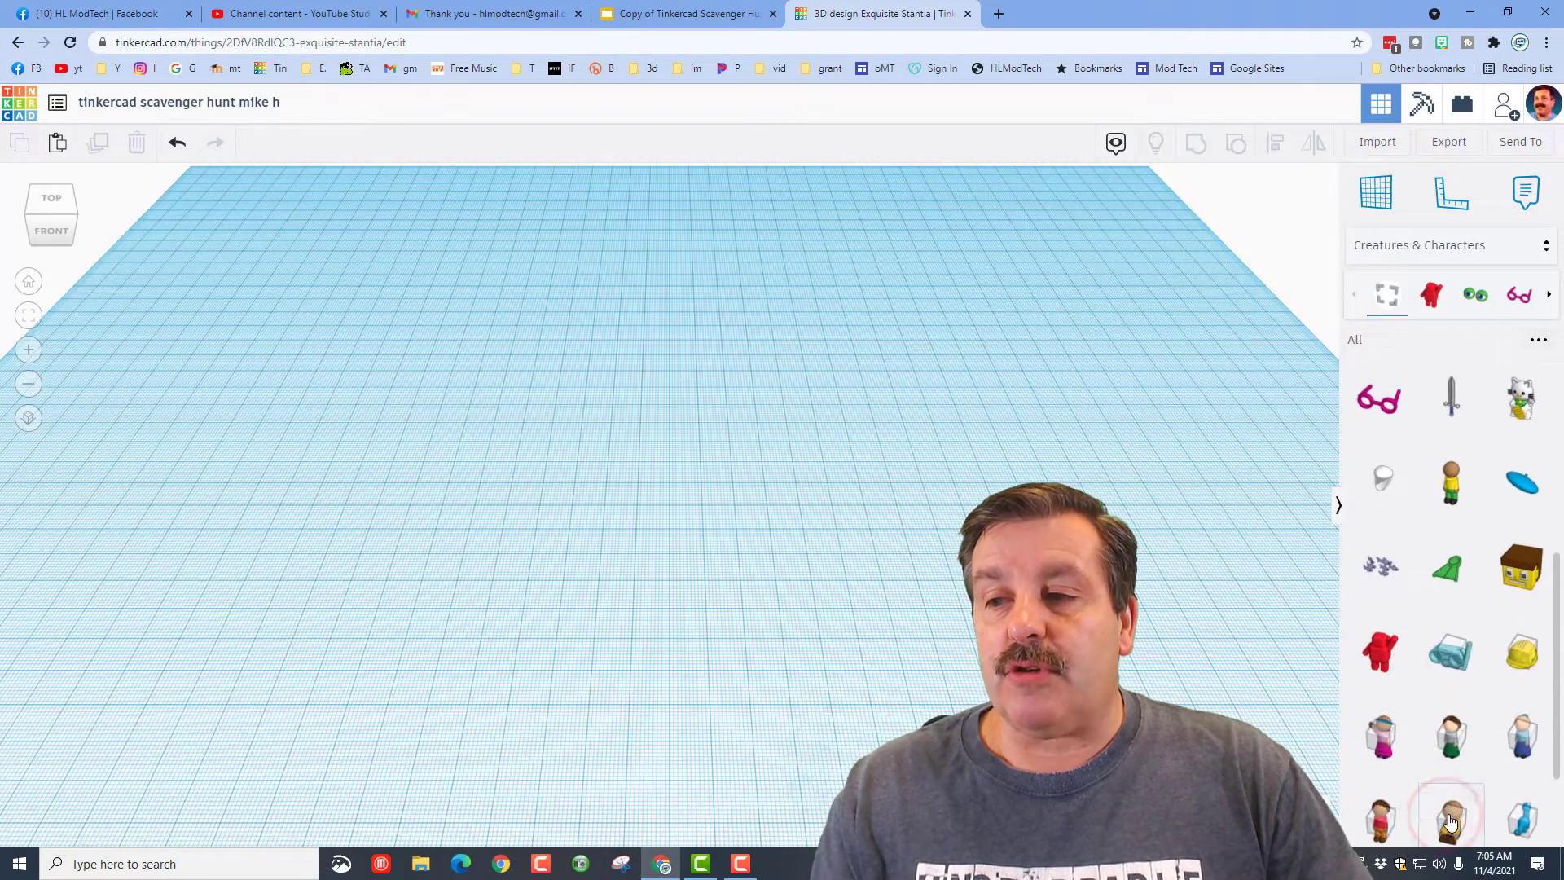
{"action": "scroll", "coordinate": [1438, 350], "scroll_direction": "up", "scroll_amount": 2}
{"action": "scroll", "coordinate": [1437, 342], "scroll_direction": "up", "scroll_amount": 2}
{"action": "left_click", "coordinate": [1431, 295]}
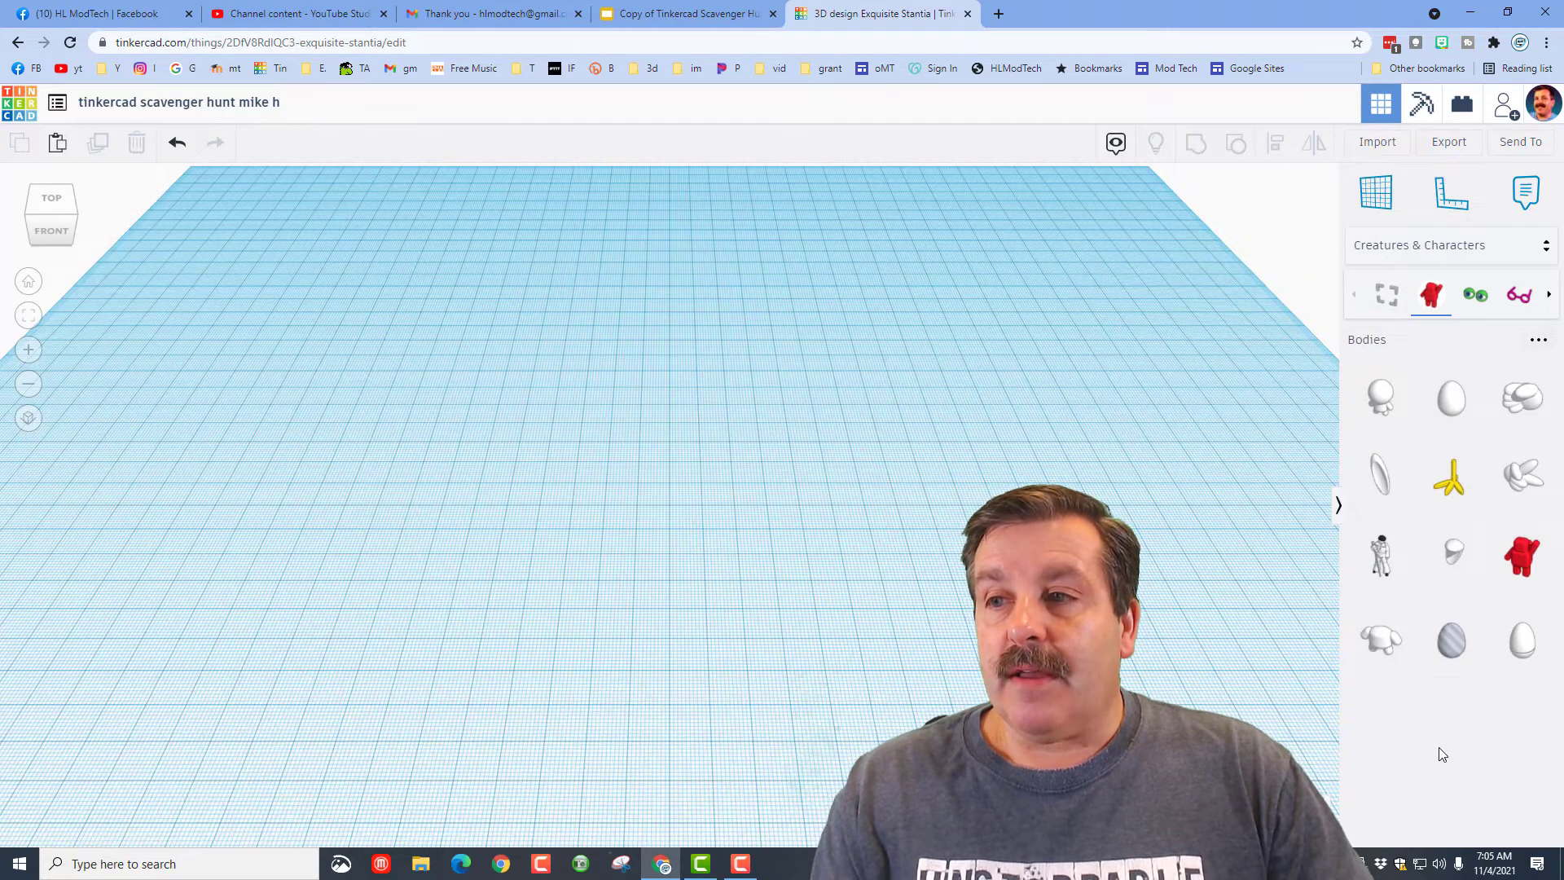
Place the Infinity Gauntlet from the Accessories character shapes on the workplane and deselect it
{"action": "left_click", "coordinate": [1475, 294]}
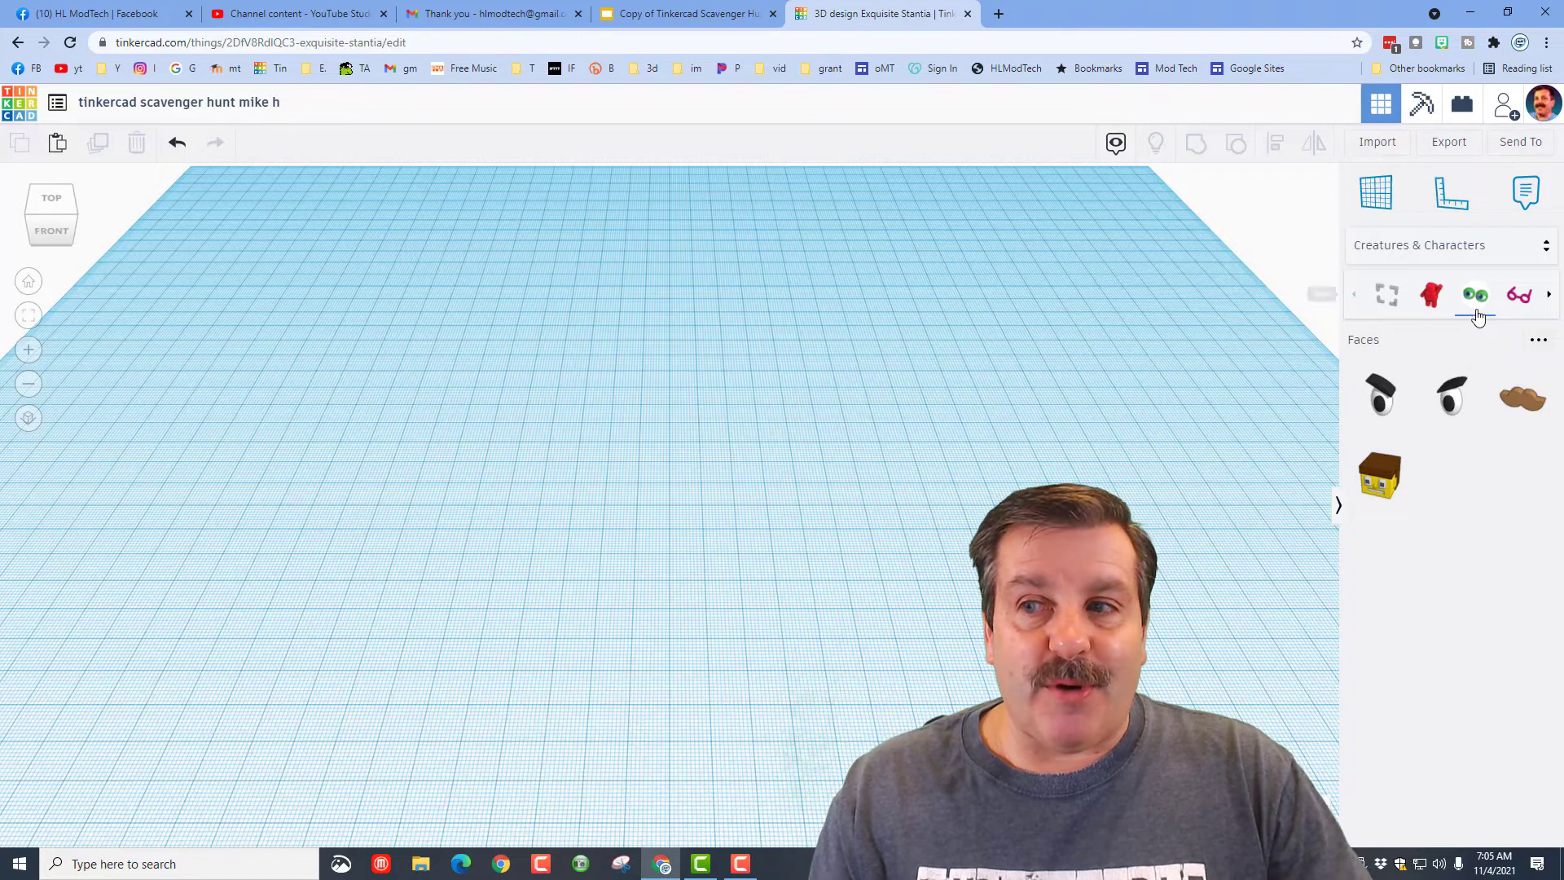
{"action": "left_click", "coordinate": [1520, 295]}
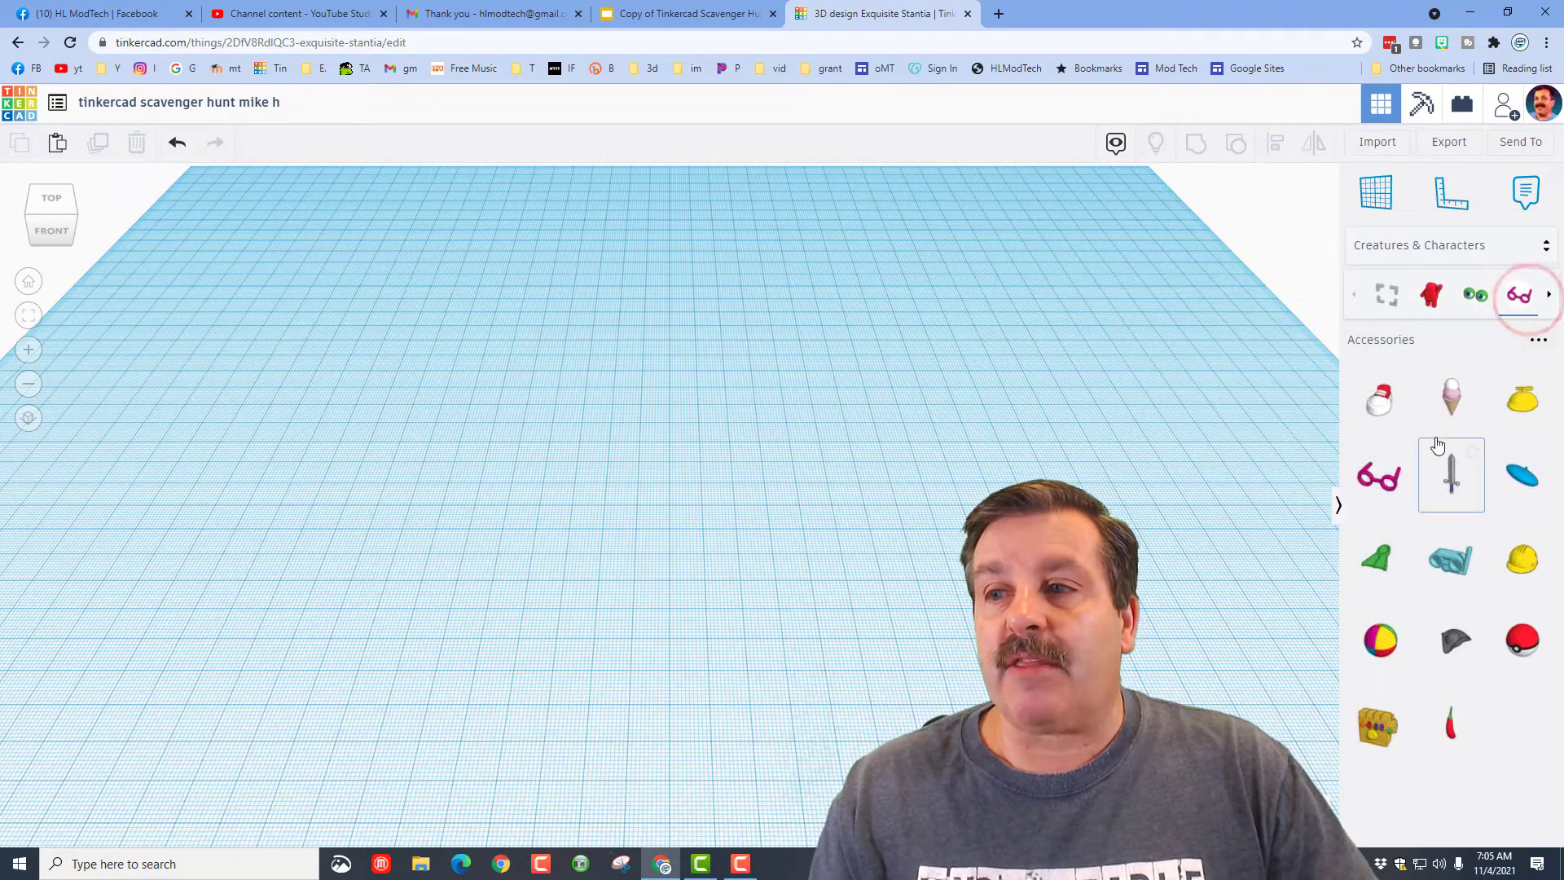
{"action": "left_click", "coordinate": [1371, 733]}
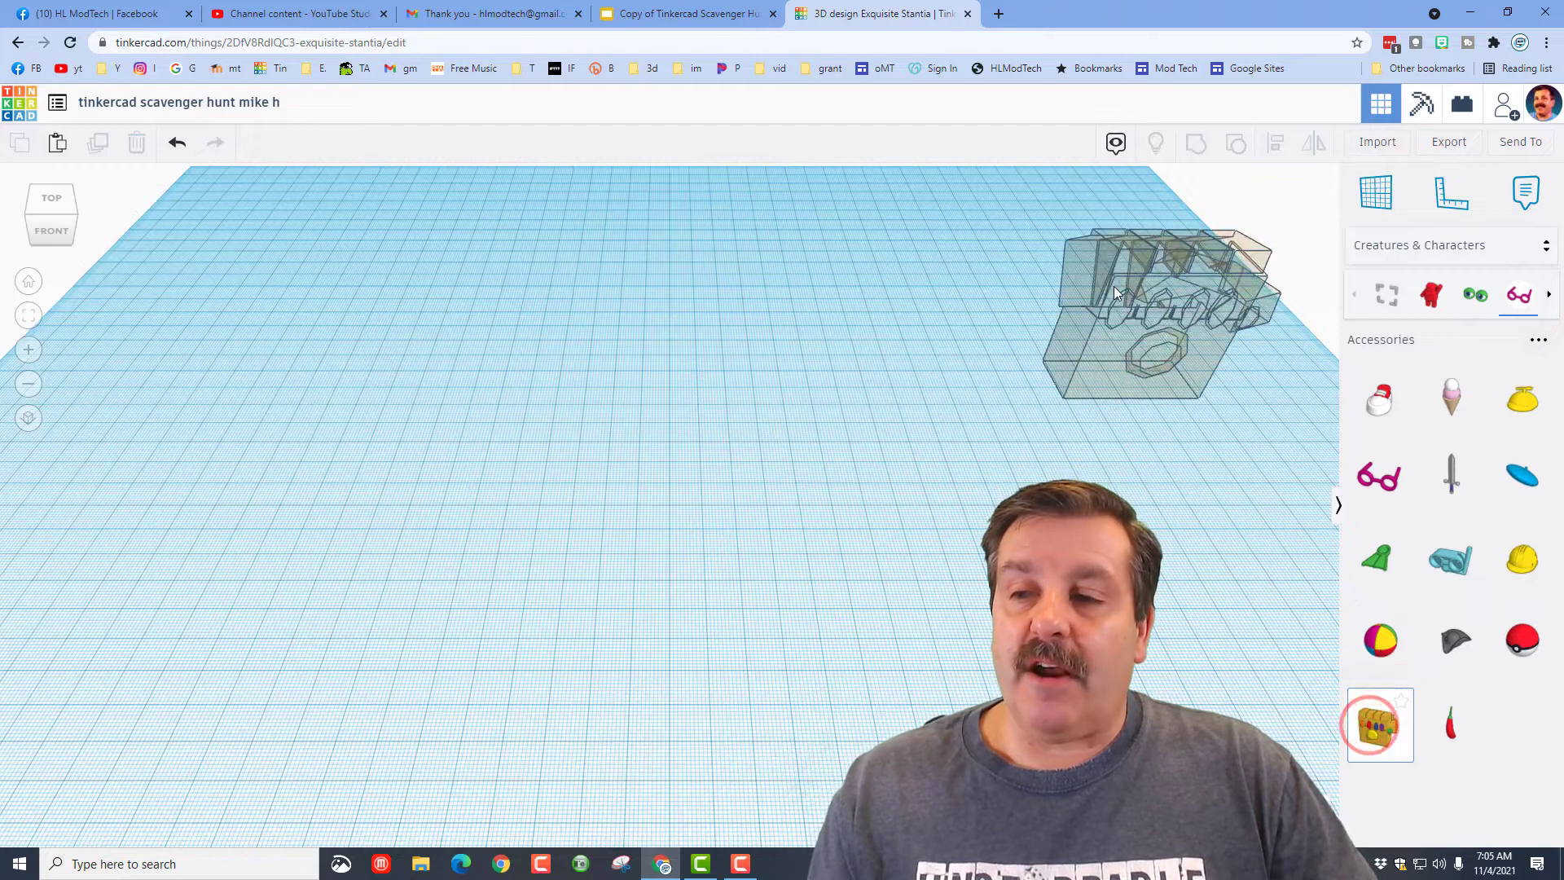
{"action": "left_click", "coordinate": [1038, 266]}
{"action": "left_click", "coordinate": [1092, 401]}
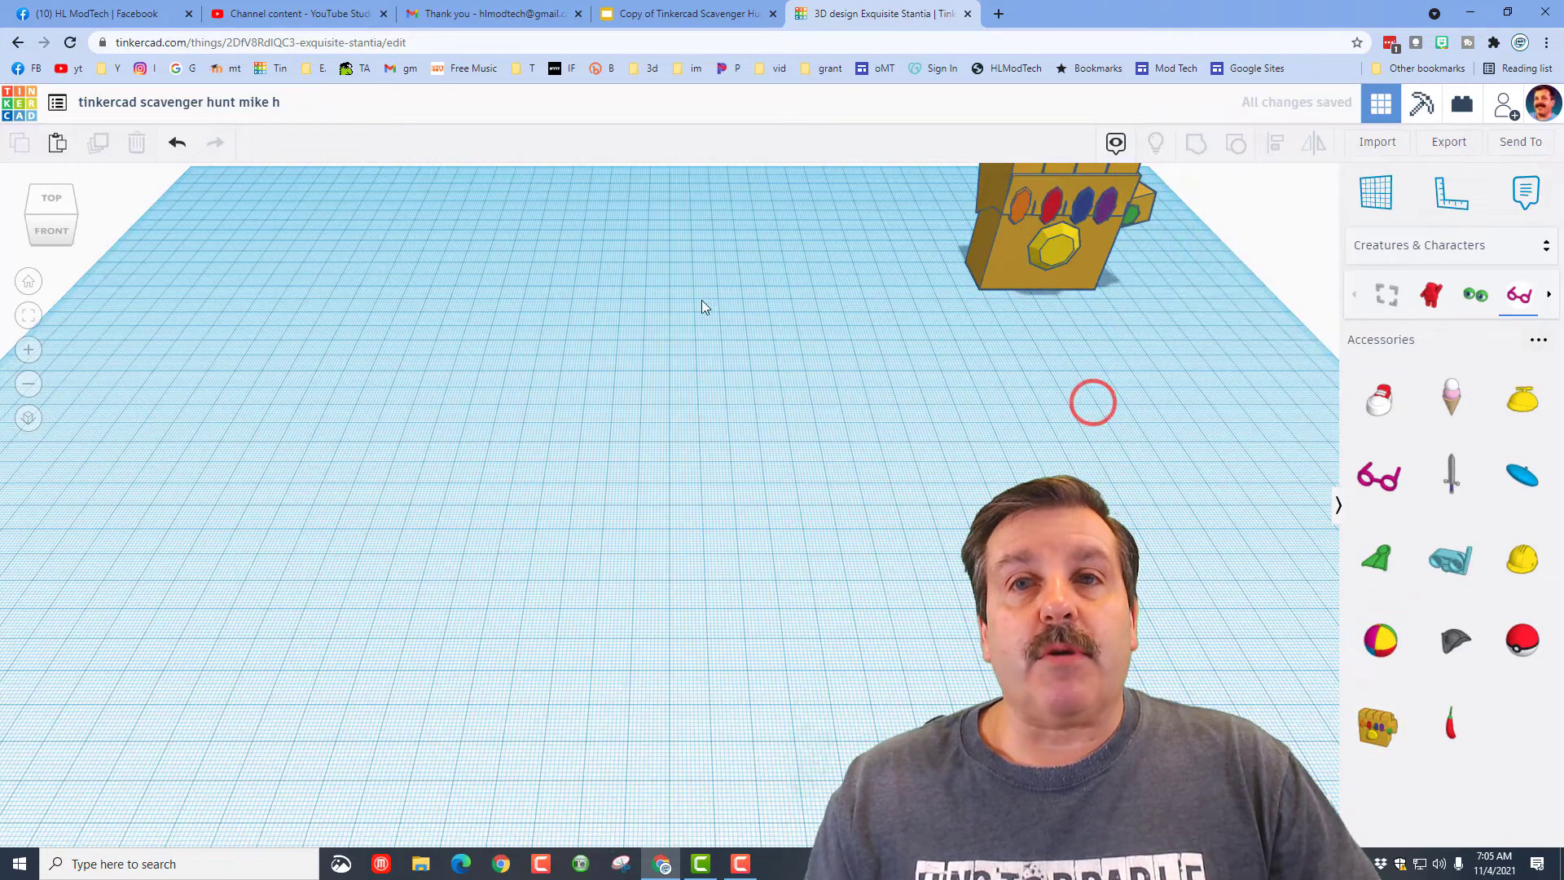
{"action": "left_click", "coordinate": [673, 13]}
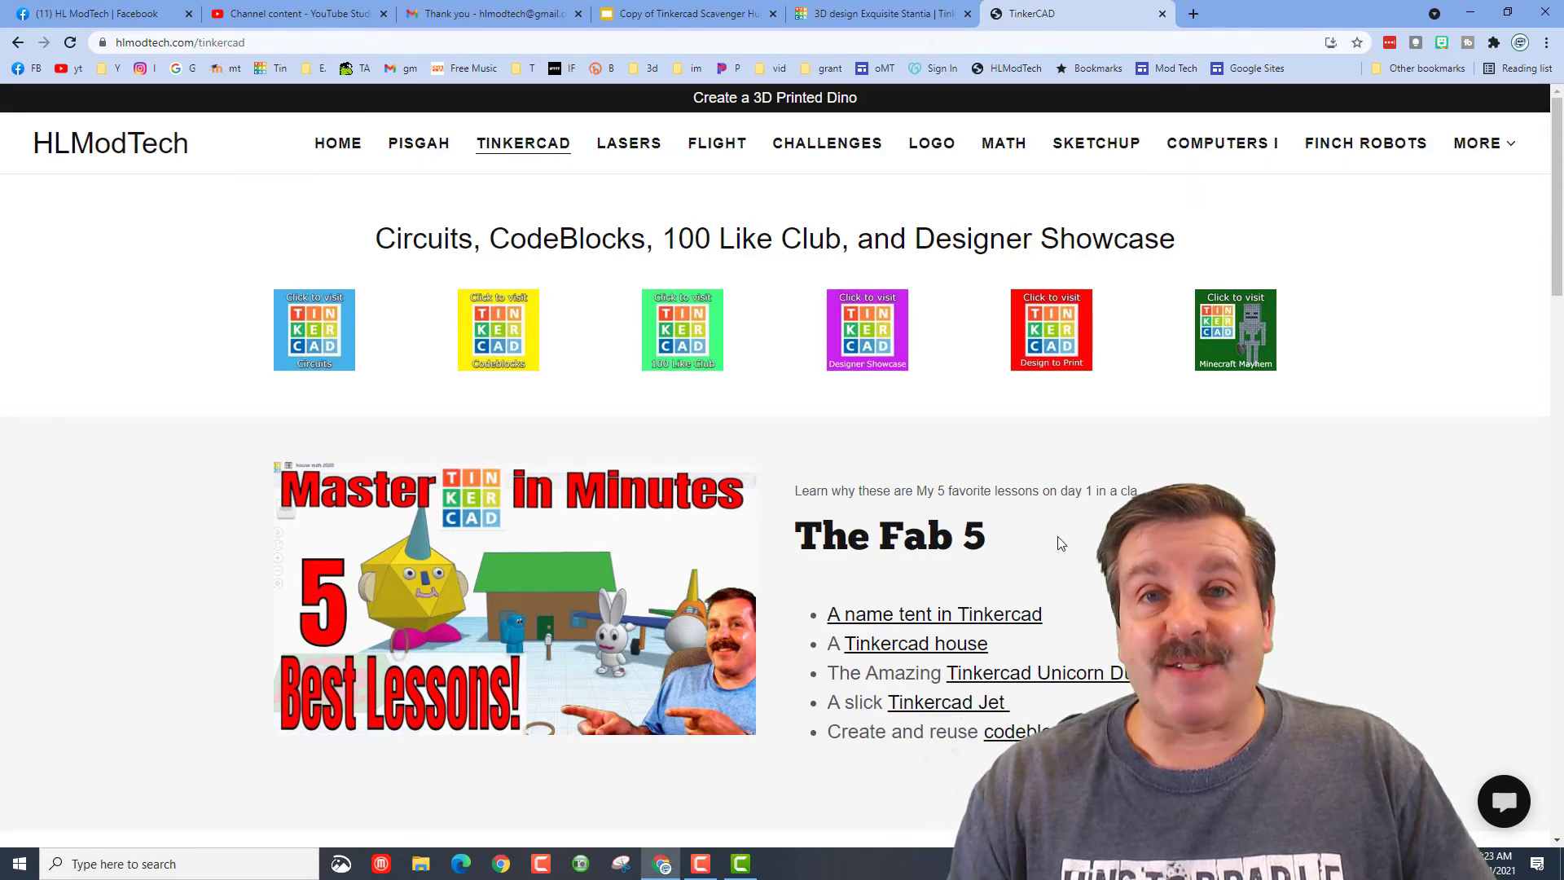
Open the HLModTech site's contact form from the chat bubble
{"action": "left_click", "coordinate": [1507, 806]}
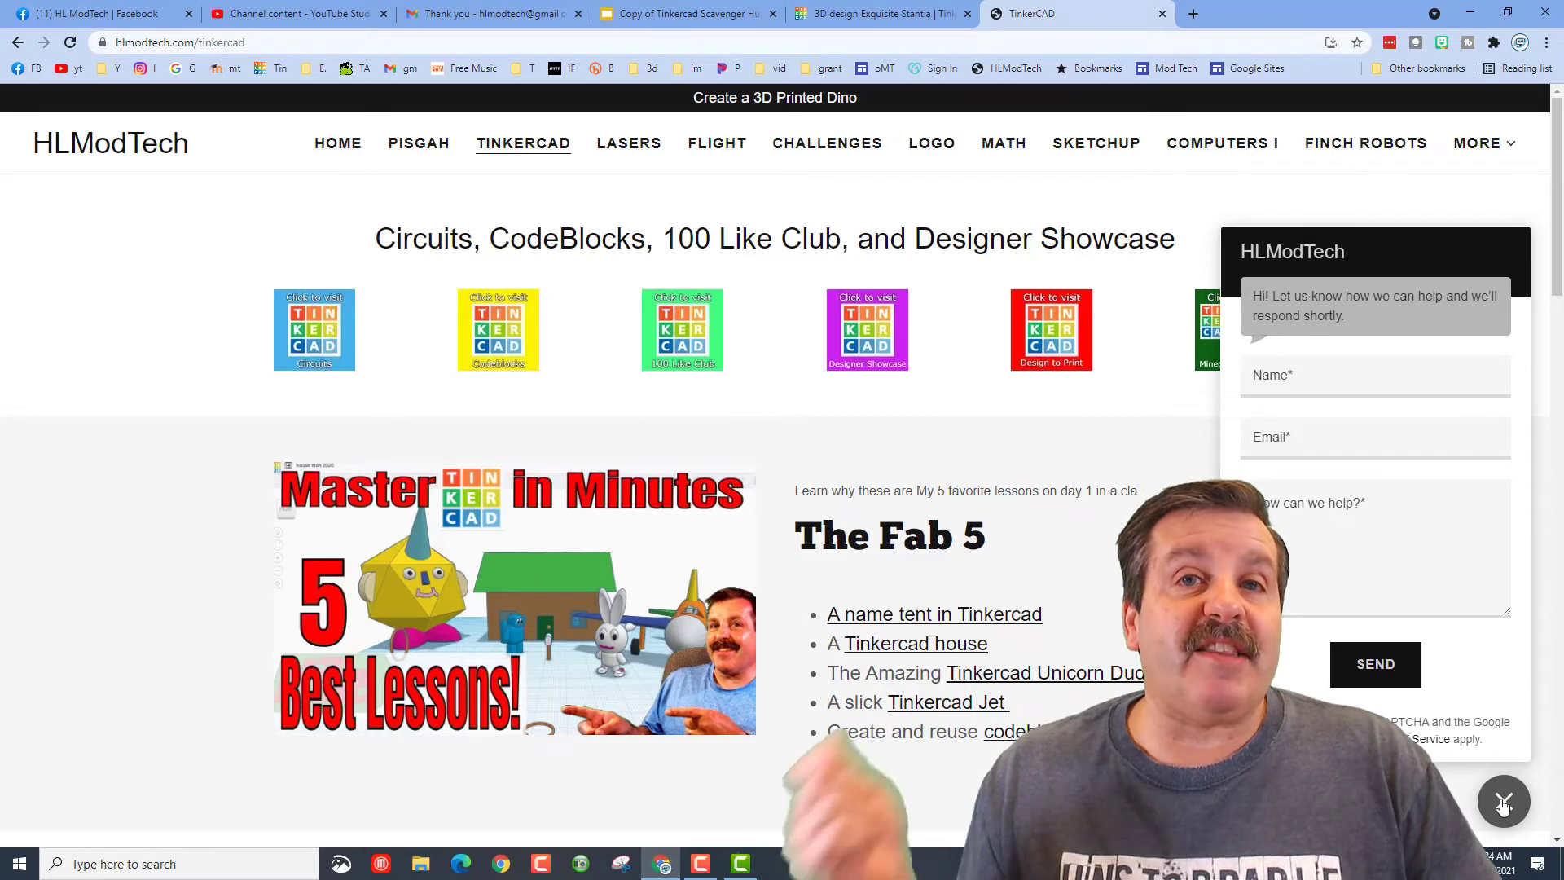